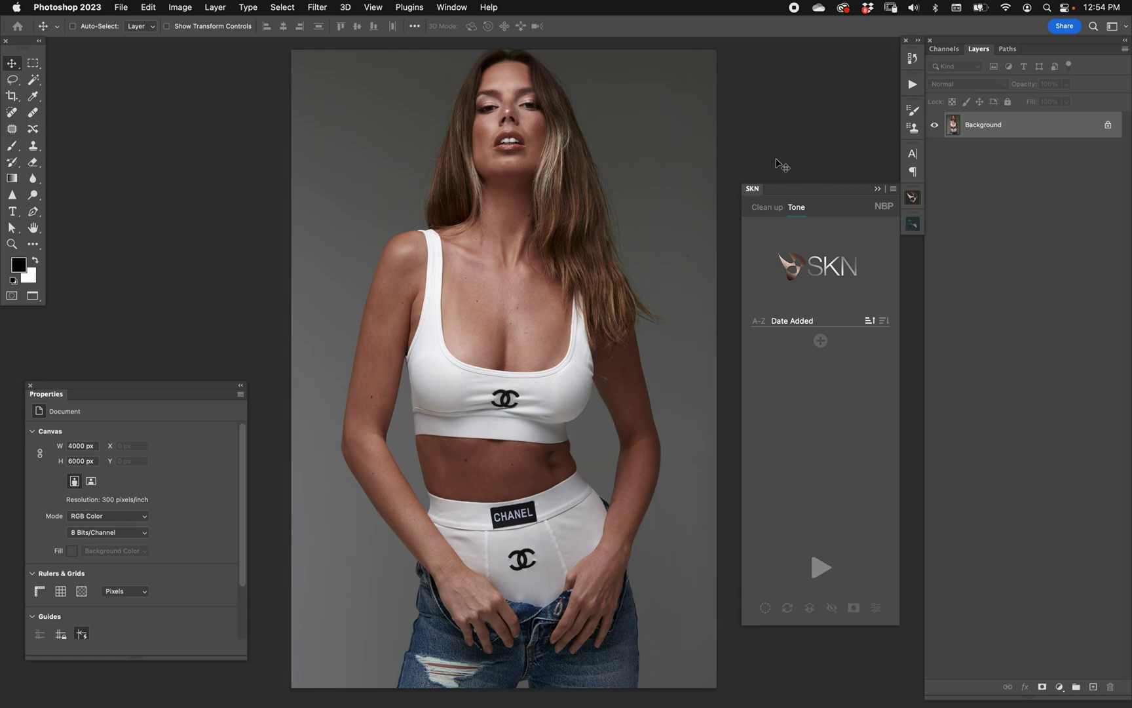
Step: Load SKN's five default tone presets, Subtle Tan through Deep Tan, into the preset list
left_click(893, 190)
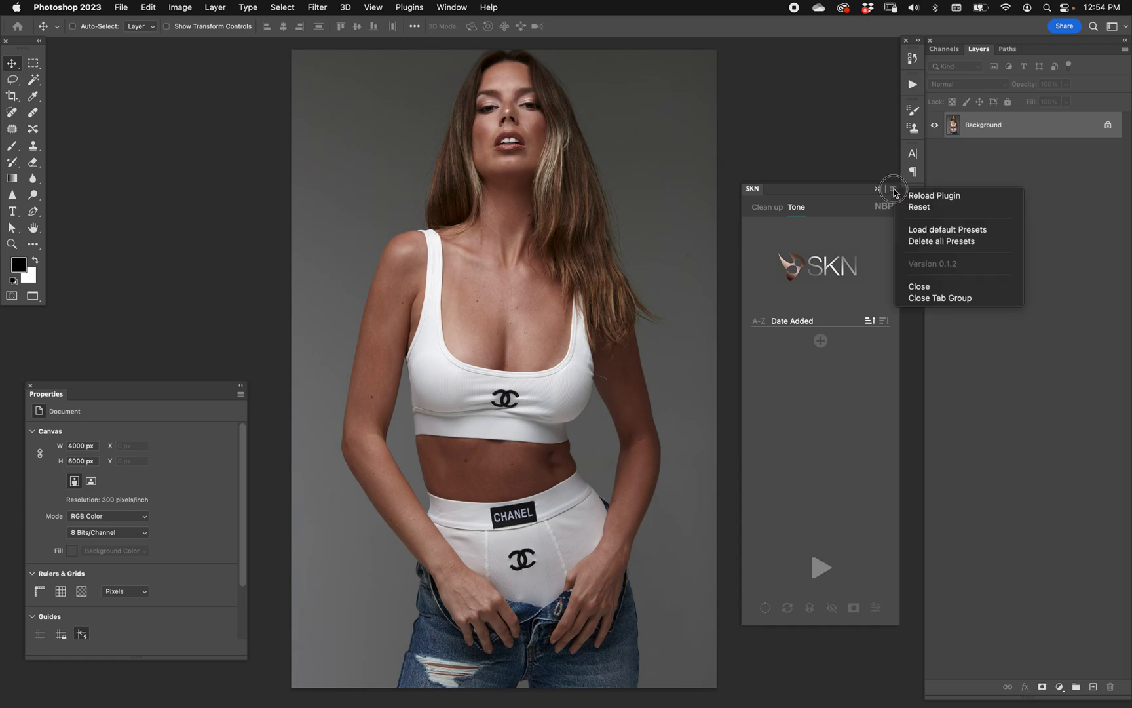
left_click(944, 230)
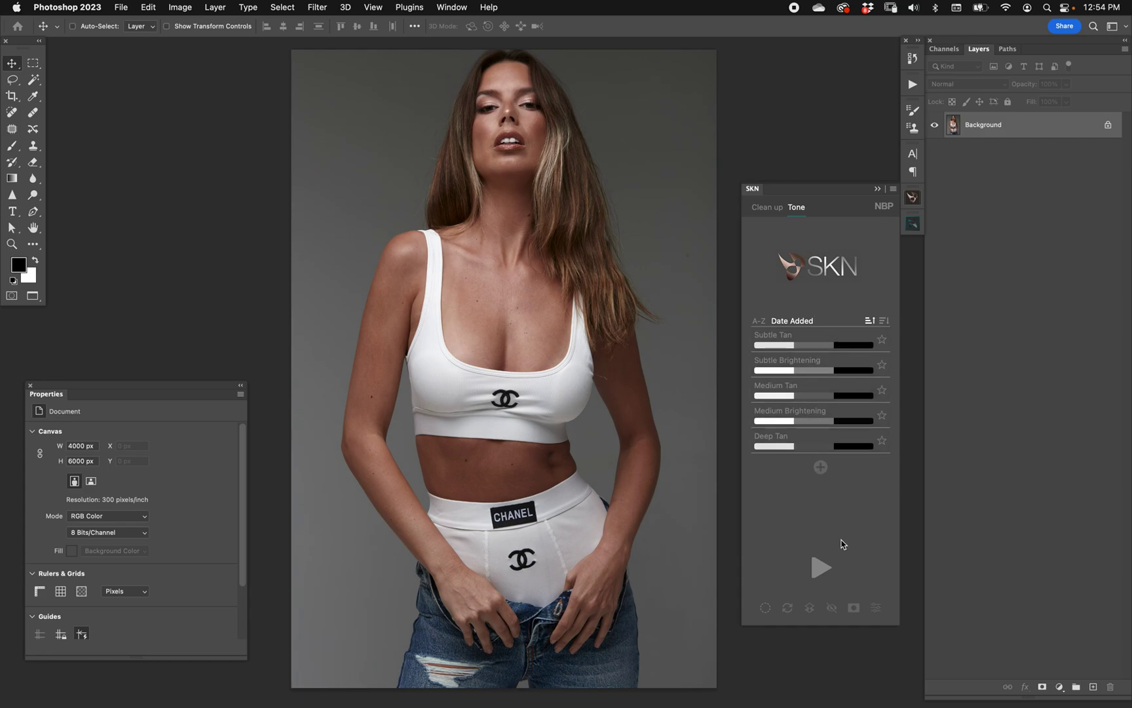
Step: Play the SKN tone action to add a masked SKN Tone group, then review its Grade and Tone settings
left_click(821, 569)
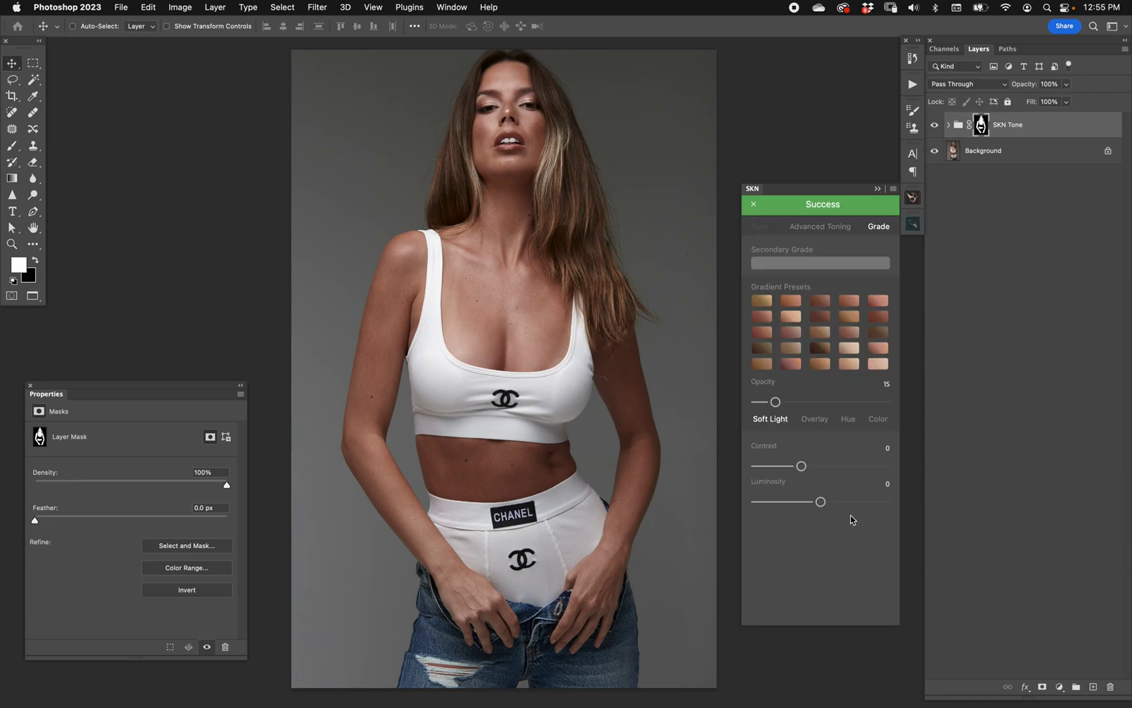
left_click(761, 228)
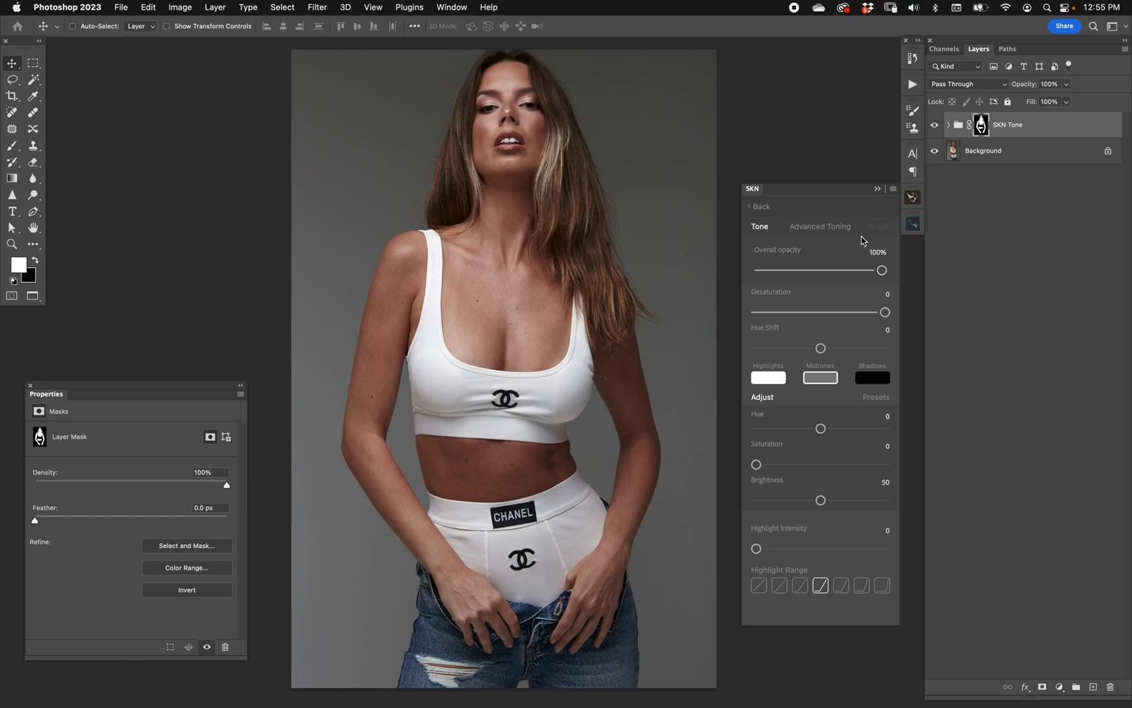
left_click(879, 226)
left_click(764, 227)
Step: Set Tone to Brightness 45, Desaturation -14, Saturation 7, Hue Shift 3, with raised Highlight Intensity
left_click_drag(821, 500, 807, 500)
left_click(868, 312)
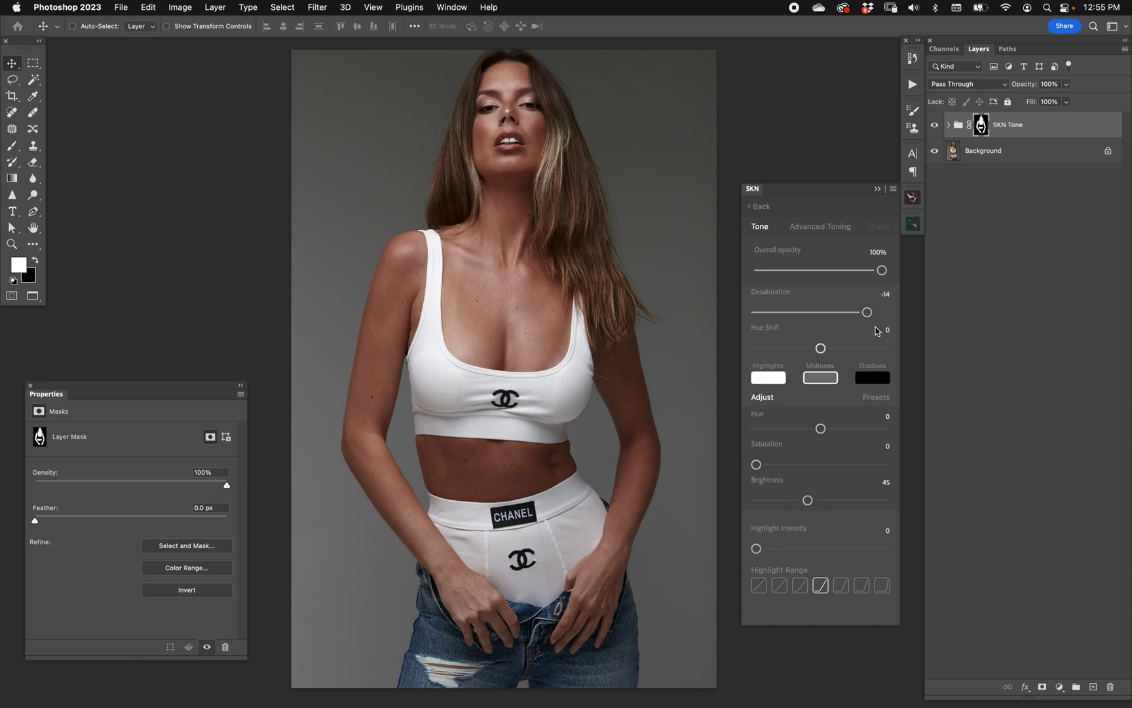
left_click(761, 464)
left_click_drag(761, 464, 765, 464)
left_click_drag(820, 348, 827, 348)
left_click(789, 549)
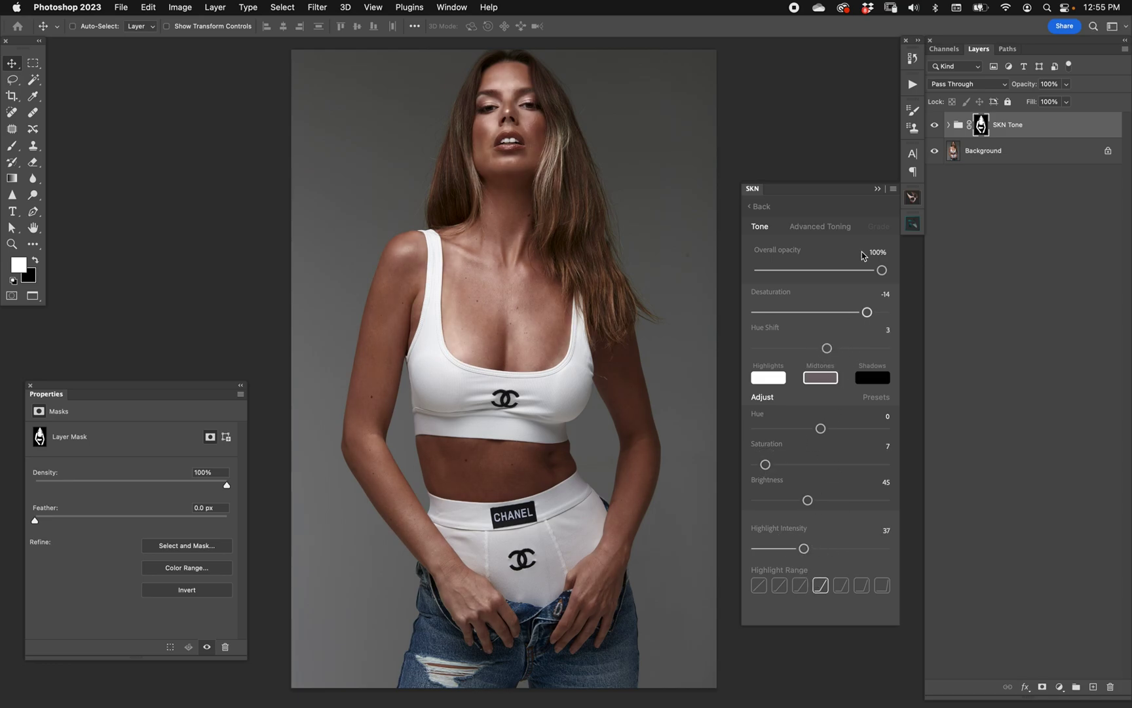
Step: Add a peach secondary grade with higher Contrast and Luminosity, and set overall opacity to 90%
left_click(878, 227)
left_click(849, 348)
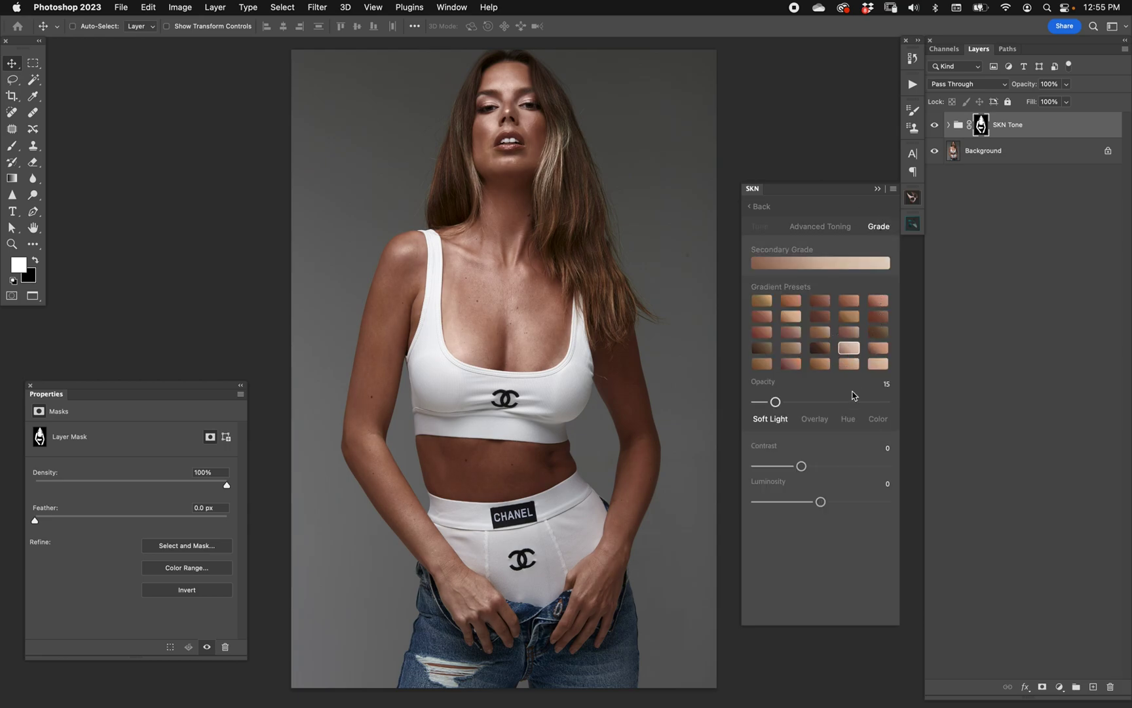
left_click_drag(808, 466, 832, 502)
left_click(759, 227)
left_click(935, 125)
left_click(935, 125)
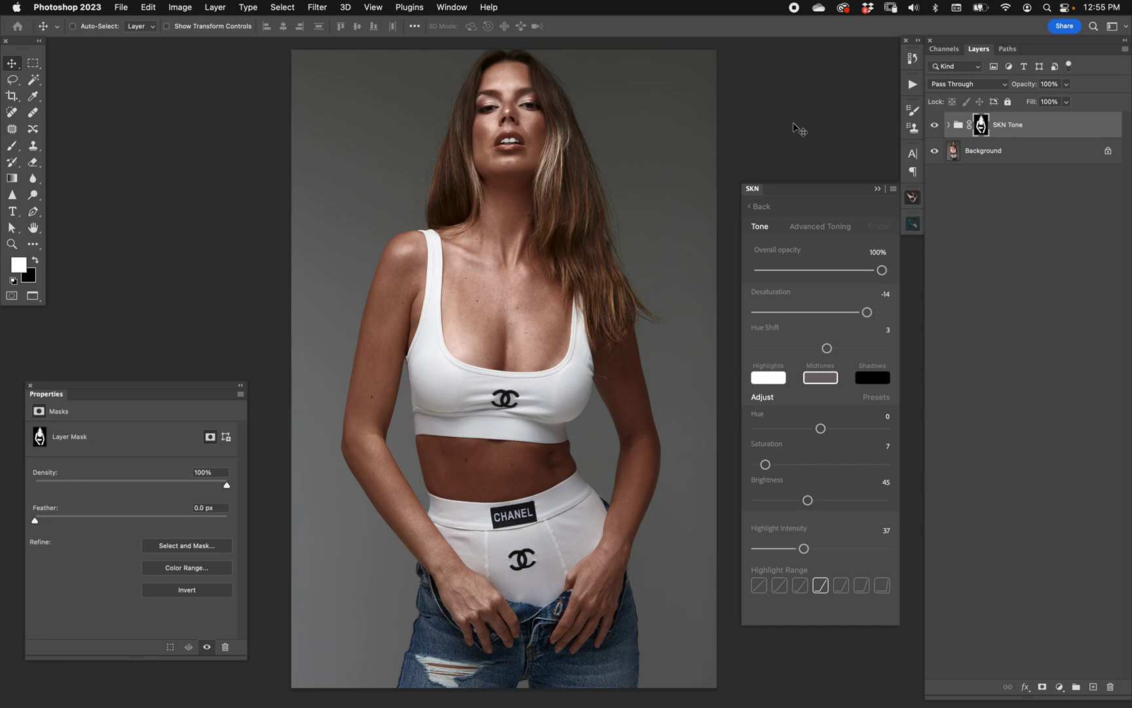
left_click_drag(880, 271, 870, 271)
Step: Save the current skin-tone settings as a new SKN preset named 'General Tone 1'
left_click(762, 207)
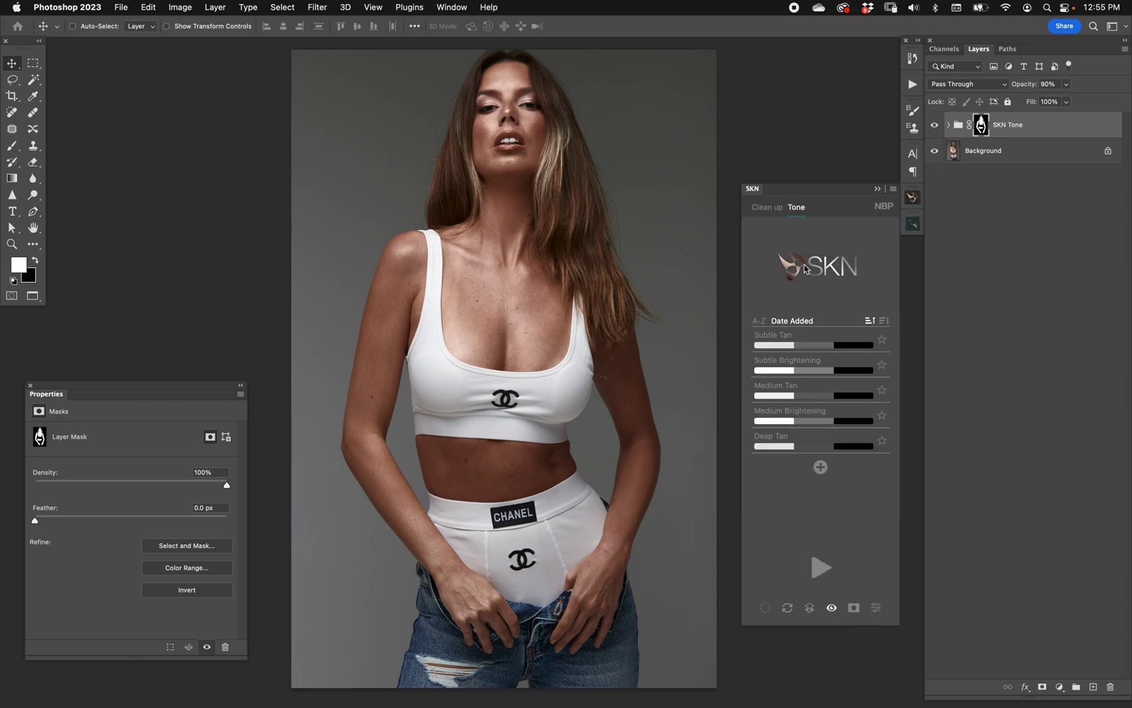
left_click(821, 466)
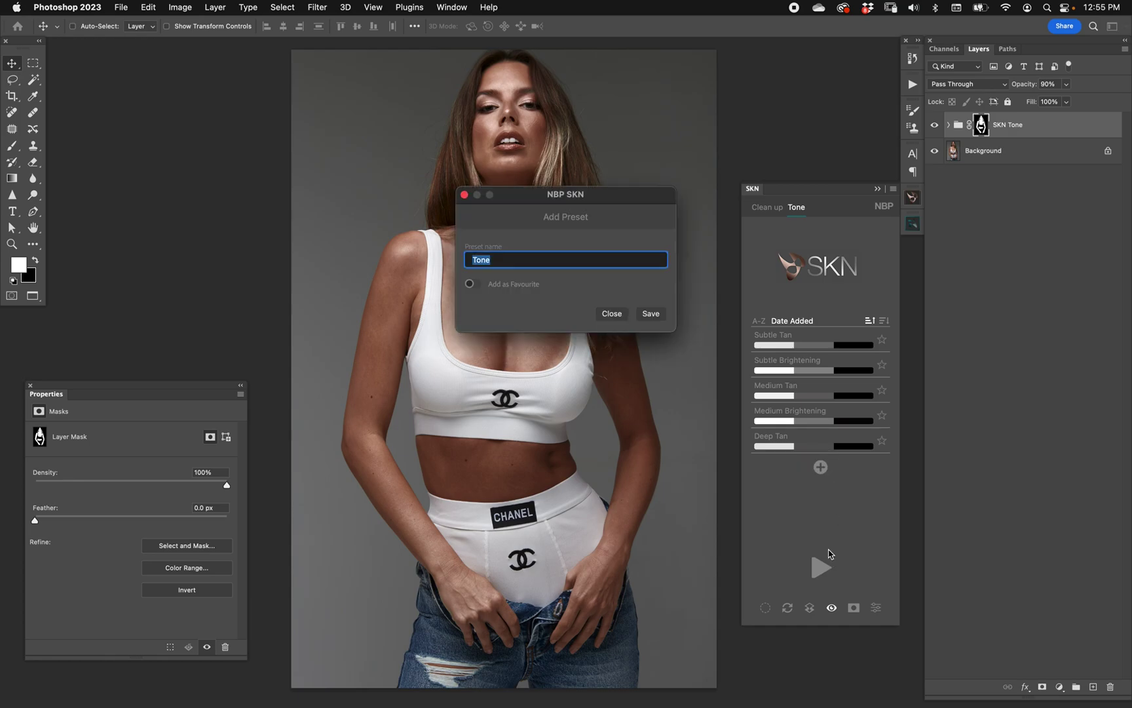
type("General Tone 1")
left_click(651, 315)
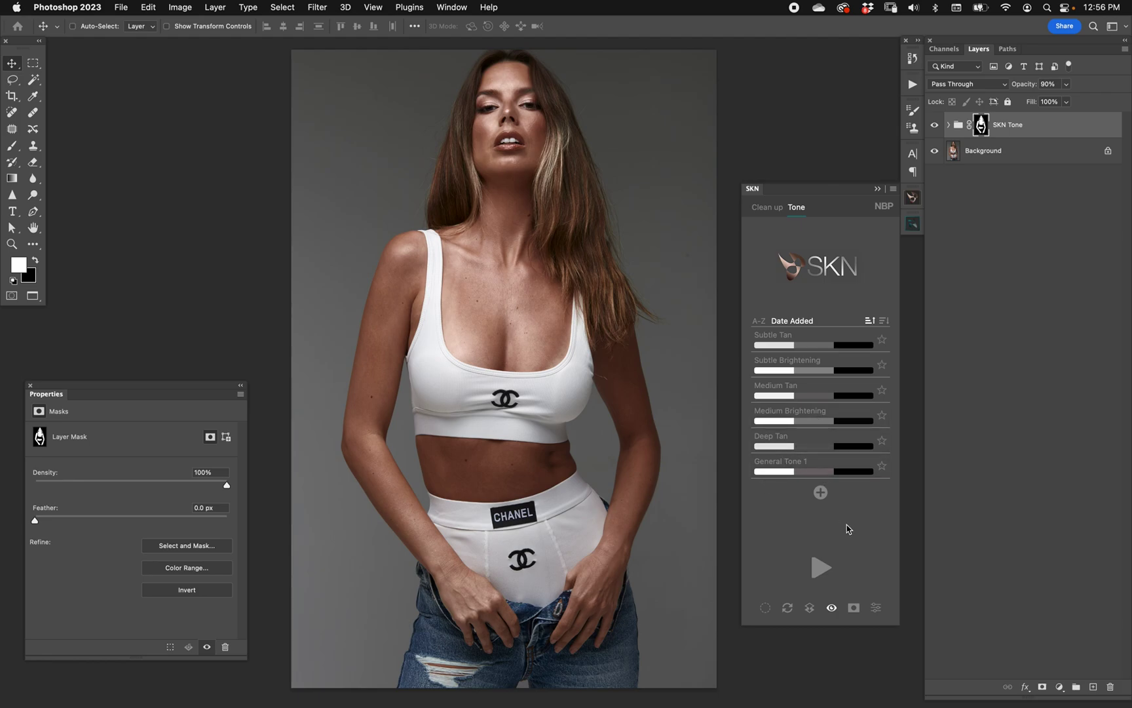
Step: Apply the Medium Tan, General Tone 1 and Subtle Tan presets in turn to compare them
left_click(803, 391)
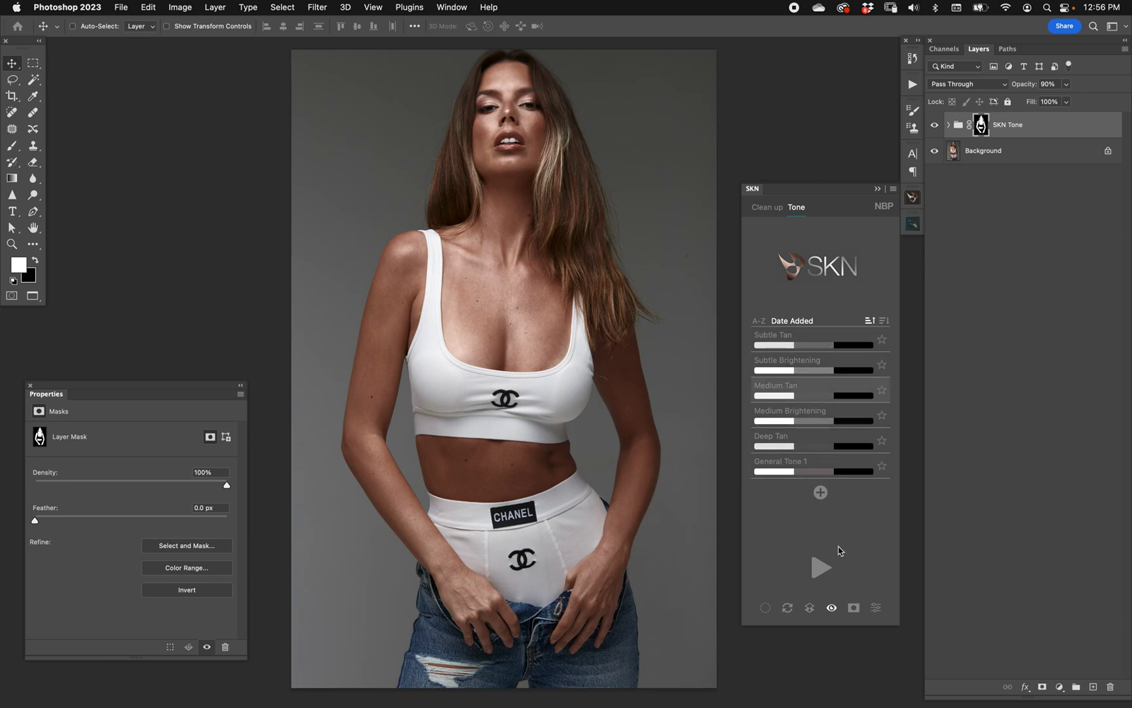
left_click(827, 562)
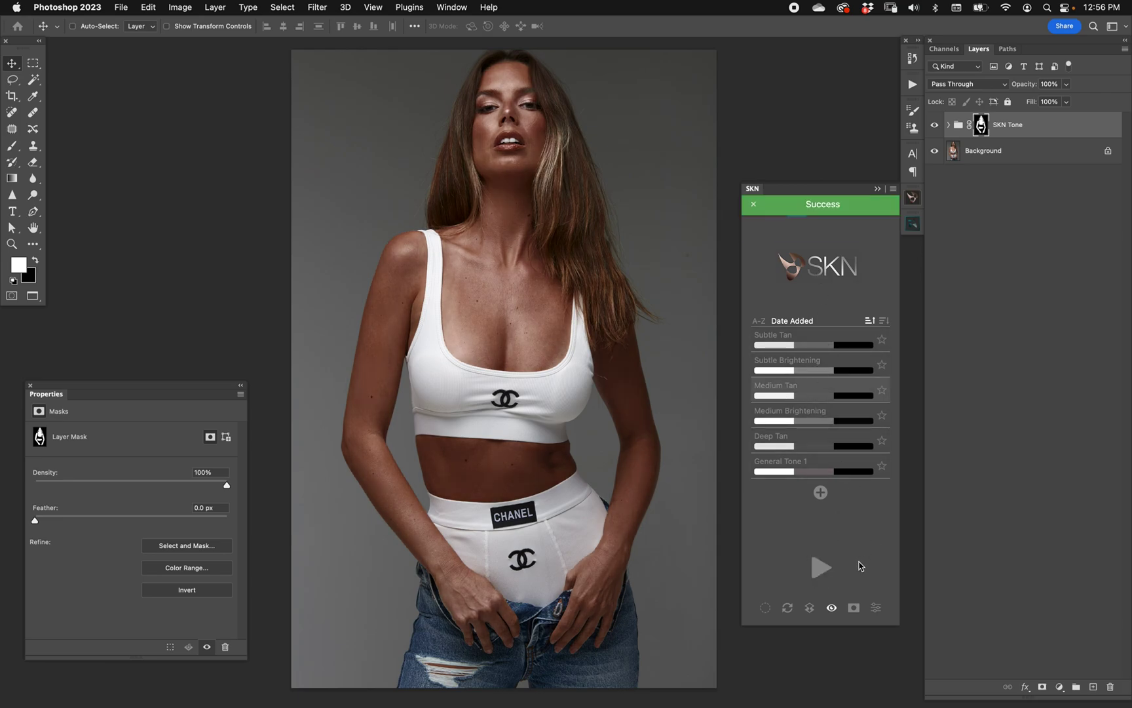
left_click(810, 468)
left_click(820, 565)
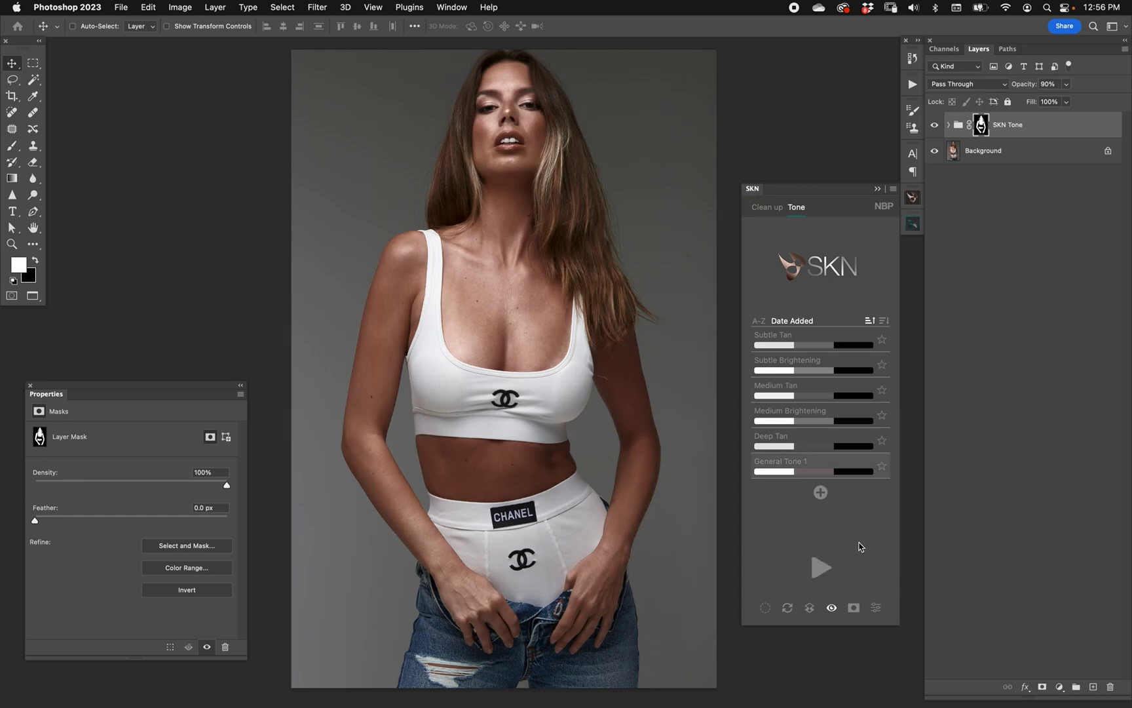
left_click(802, 335)
left_click(878, 608)
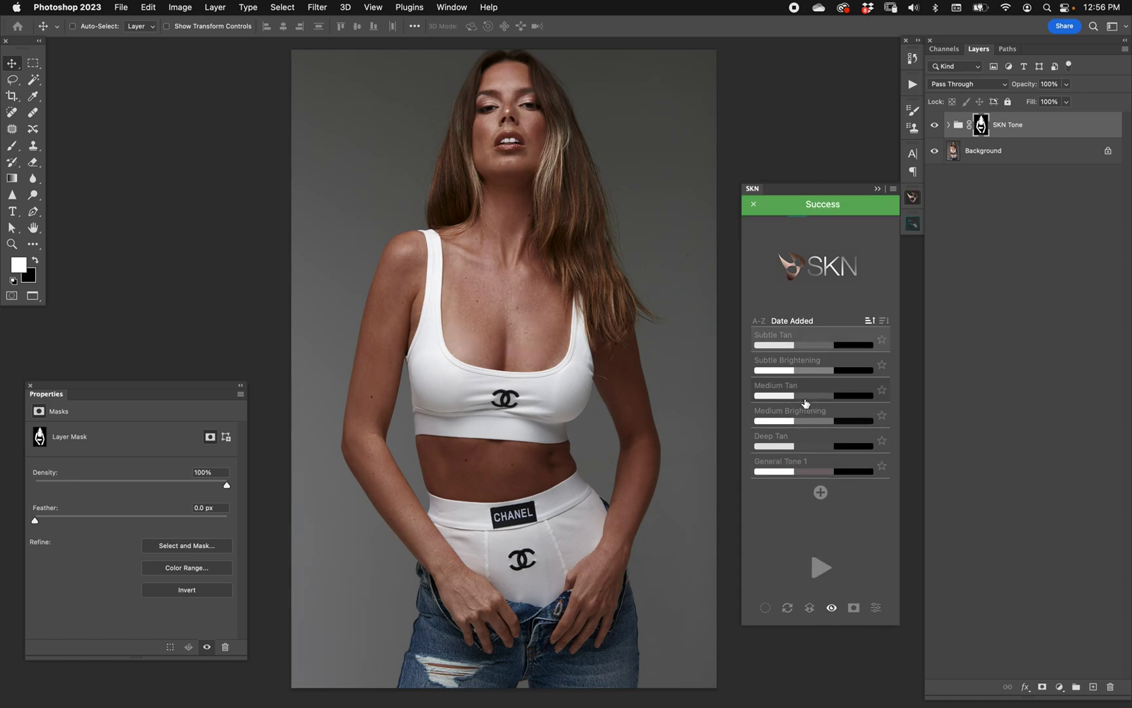
Step: Try Subtle Brightening, then reapply General Tone 1 and bring up its Tone settings
left_click(804, 367)
left_click(826, 564)
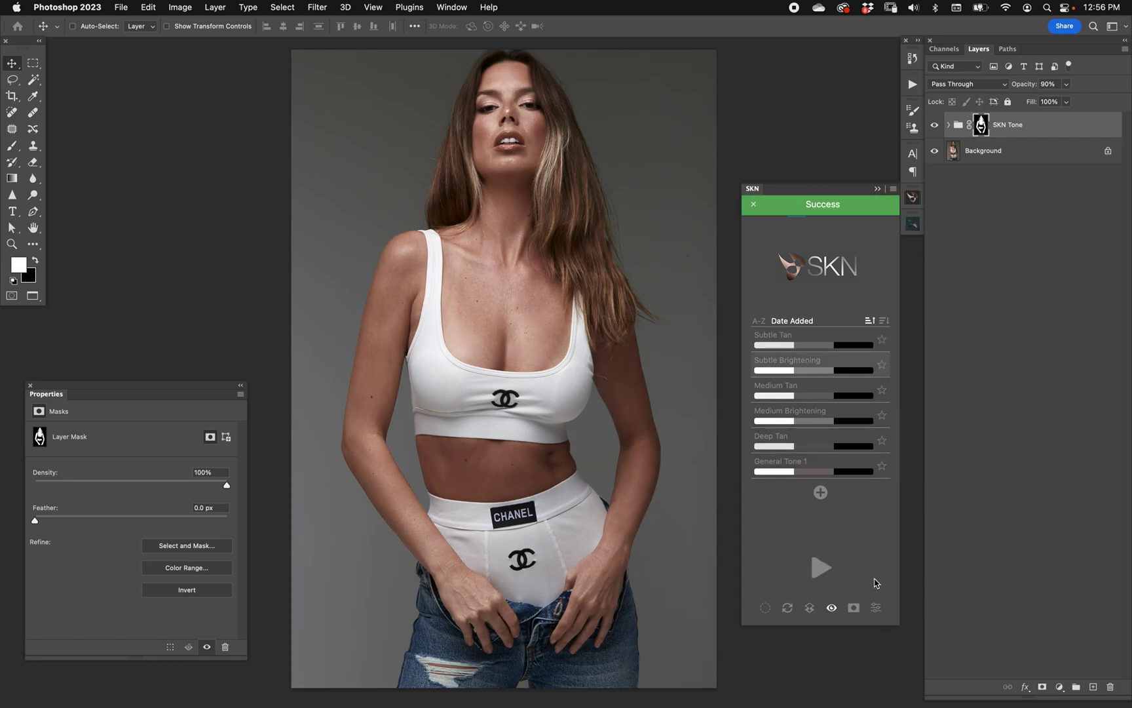
left_click(822, 567)
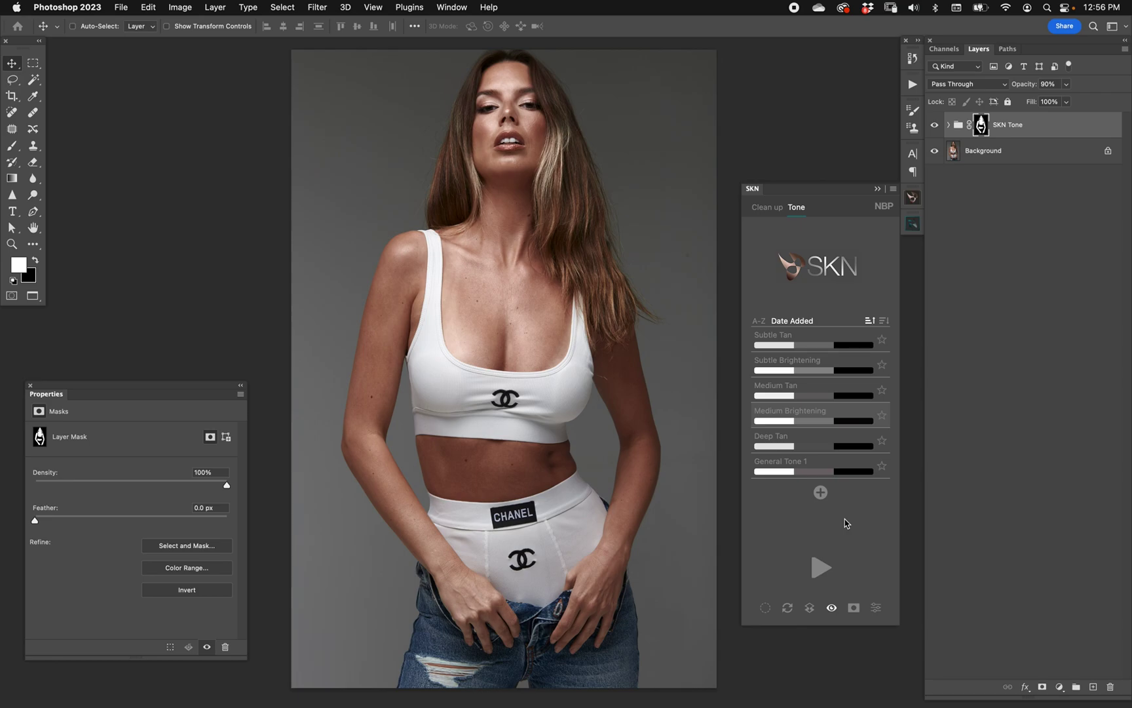
left_click(824, 462)
left_click(821, 567)
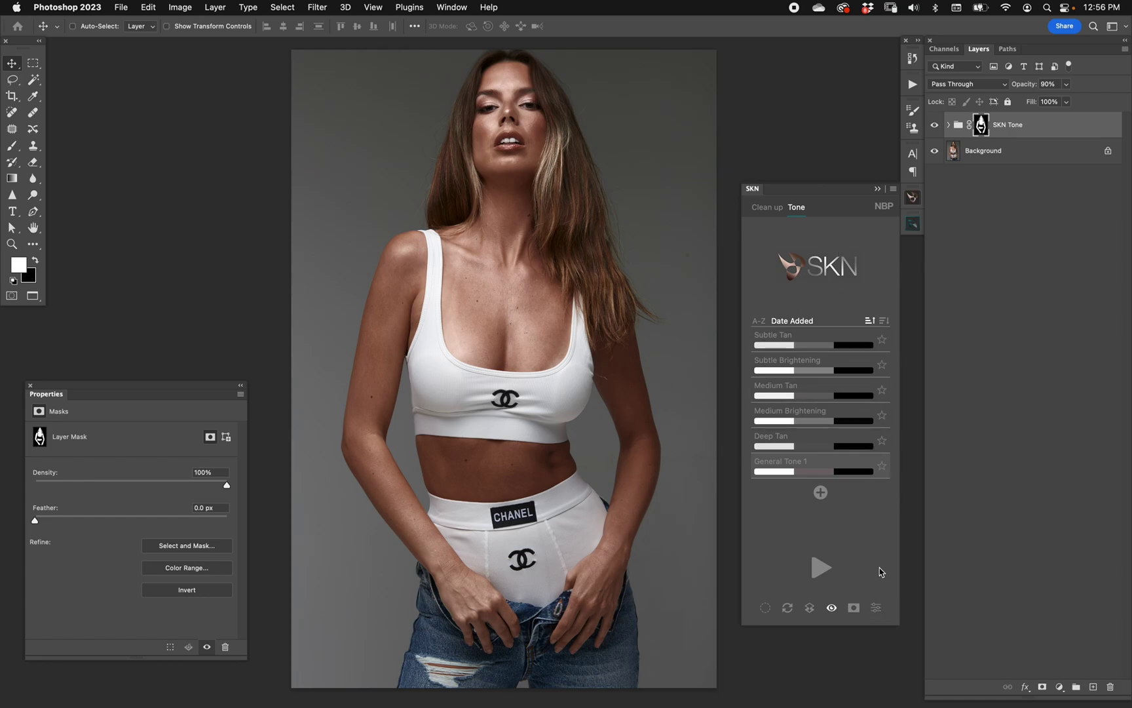
left_click(876, 609)
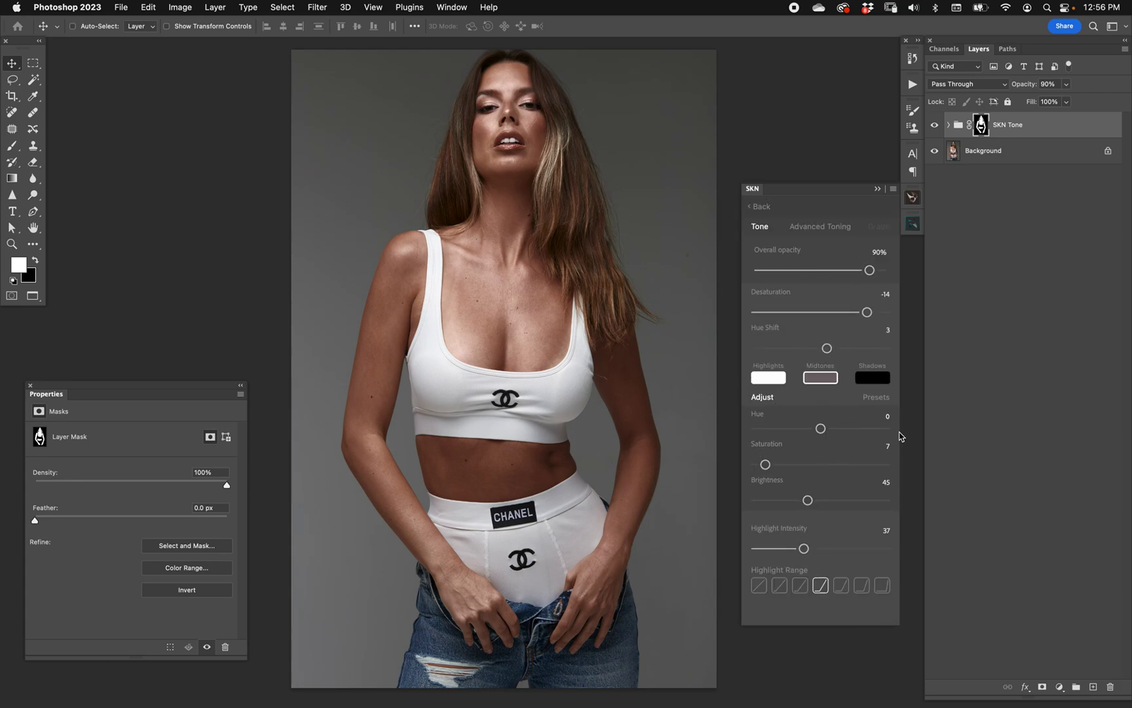
Step: Reset Tone to 100% opacity, Desaturation 0, Saturation 0, Brightness 50 and Highlight Intensity 0
left_click(874, 397)
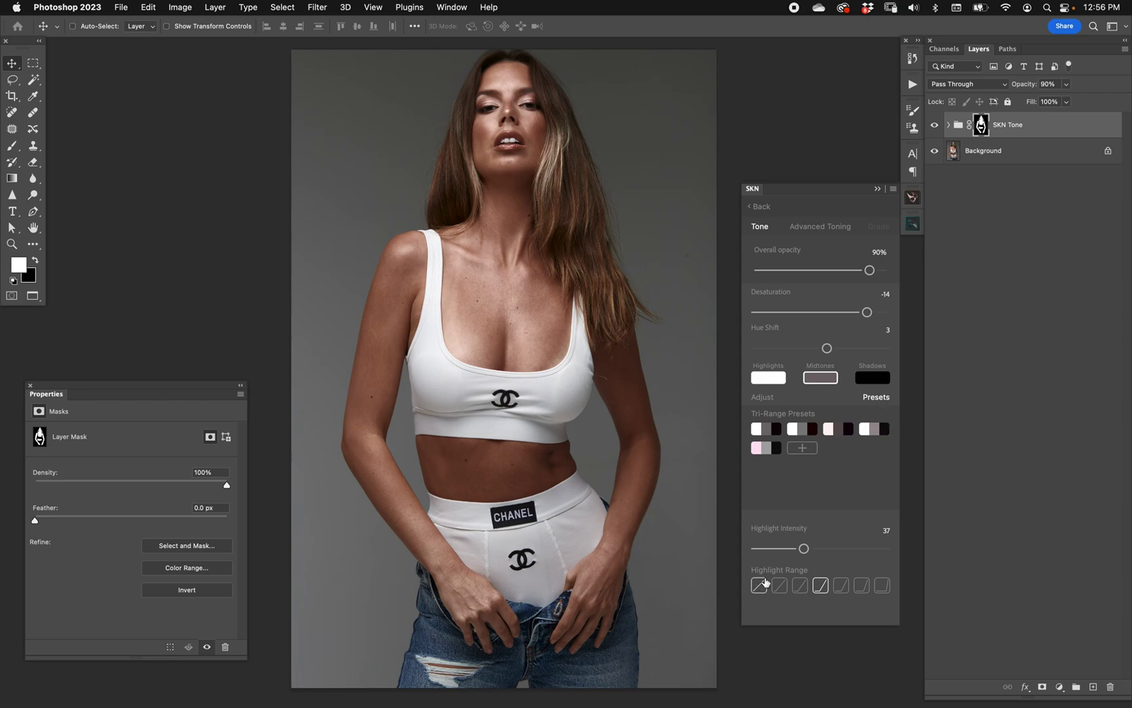
left_click(776, 397)
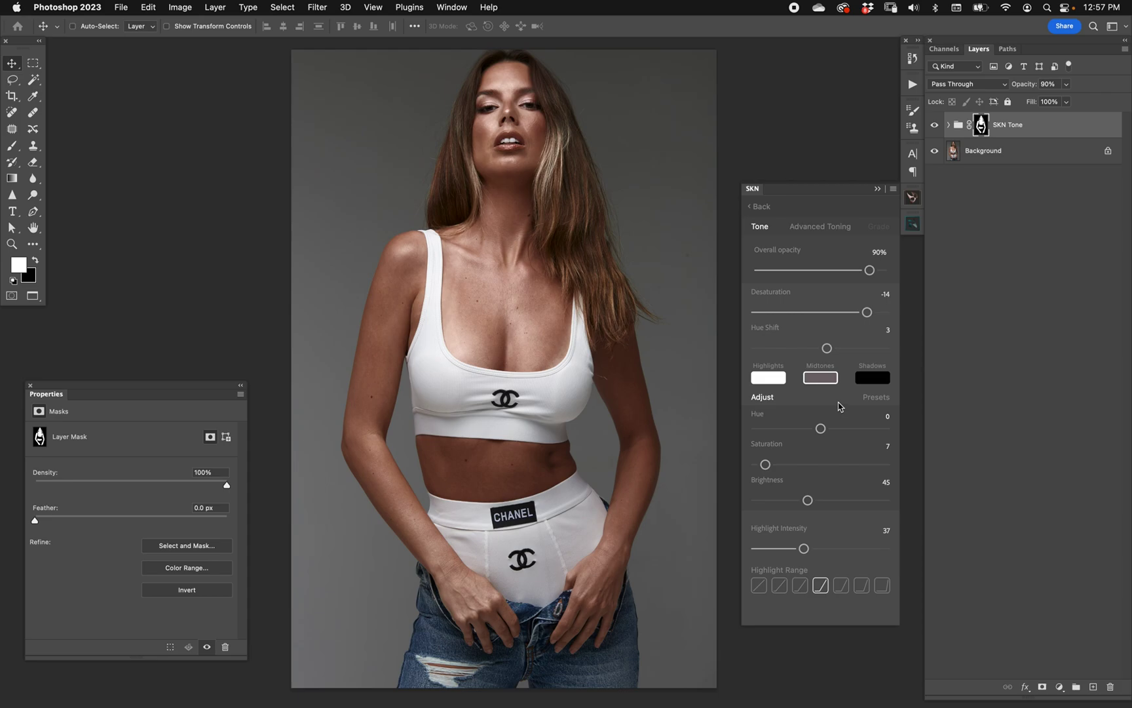
key("0")
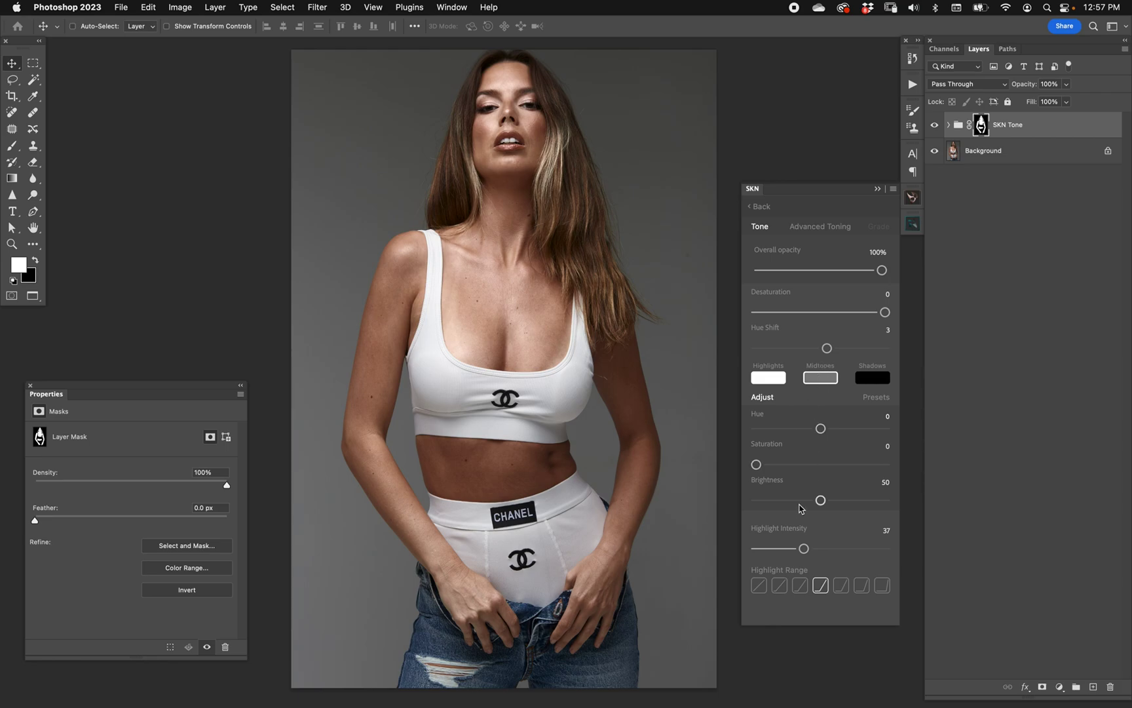
Step: On the Grade tab, clear the peach secondary grade and reset Contrast to 0
left_click(879, 226)
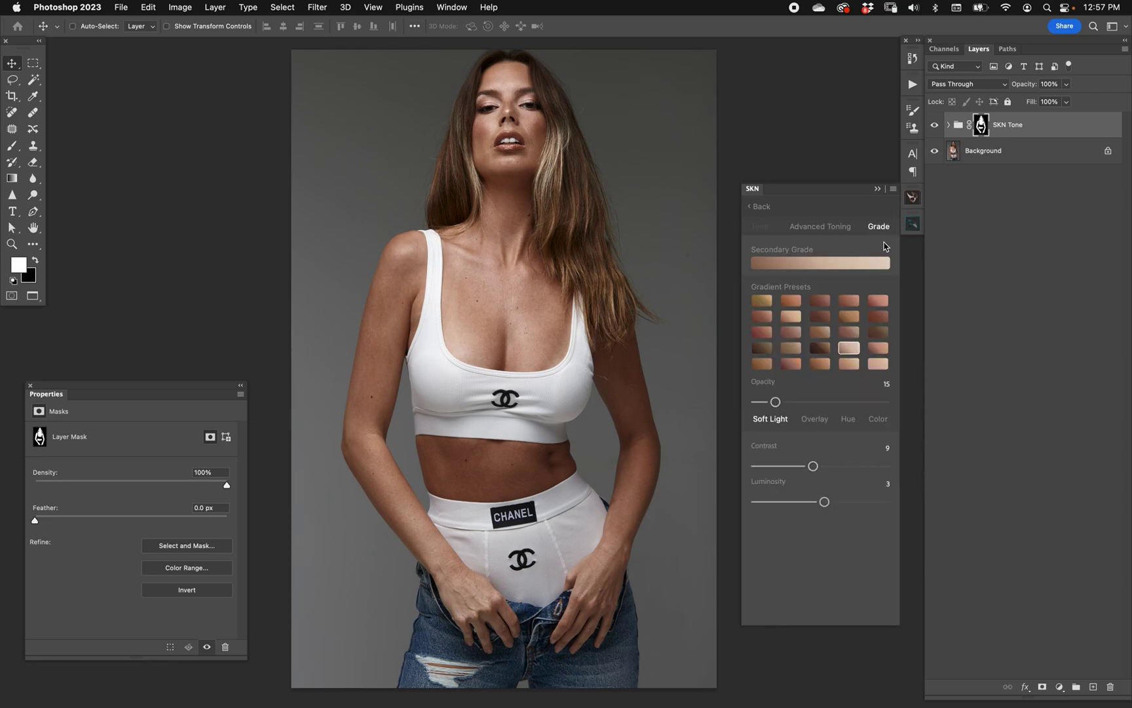
left_click(810, 288)
left_click(766, 451)
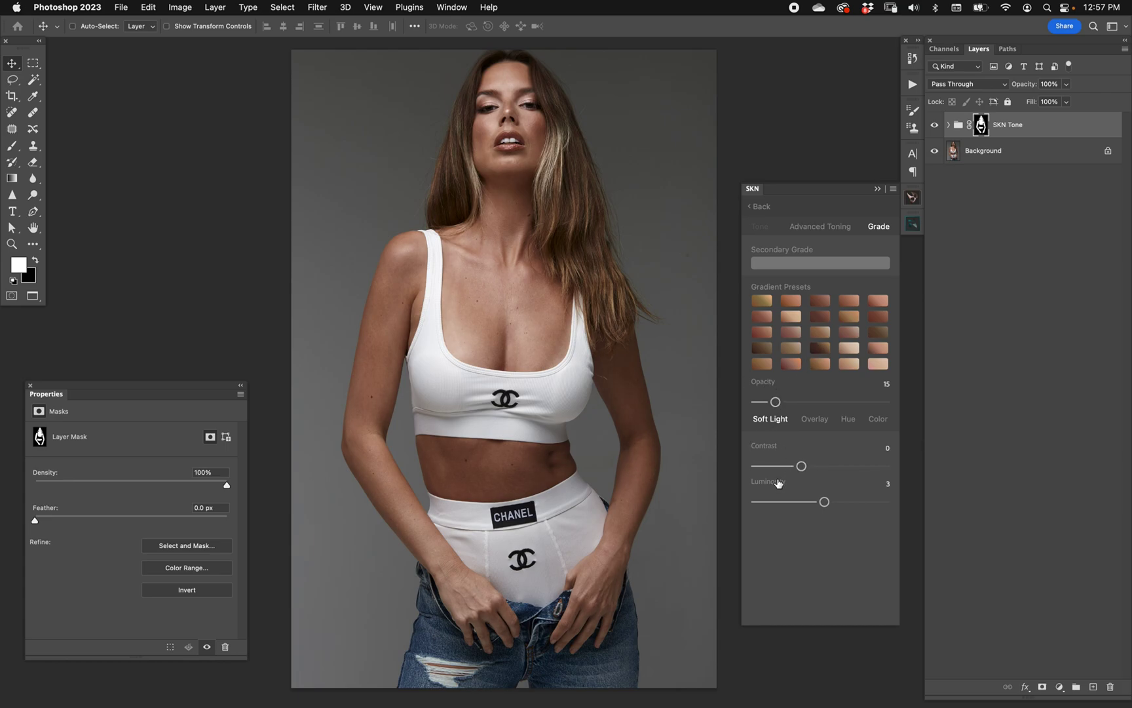
left_click(760, 207)
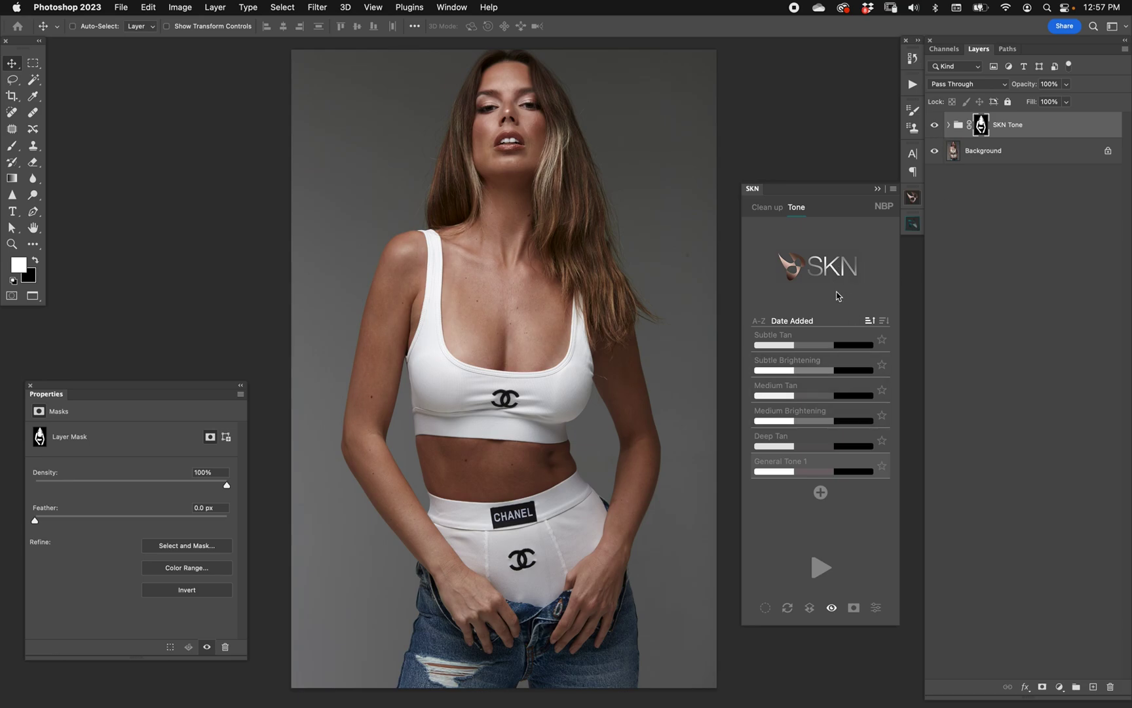
Step: Reset Hue Shift to 0 on the Tone tab
left_click(876, 604)
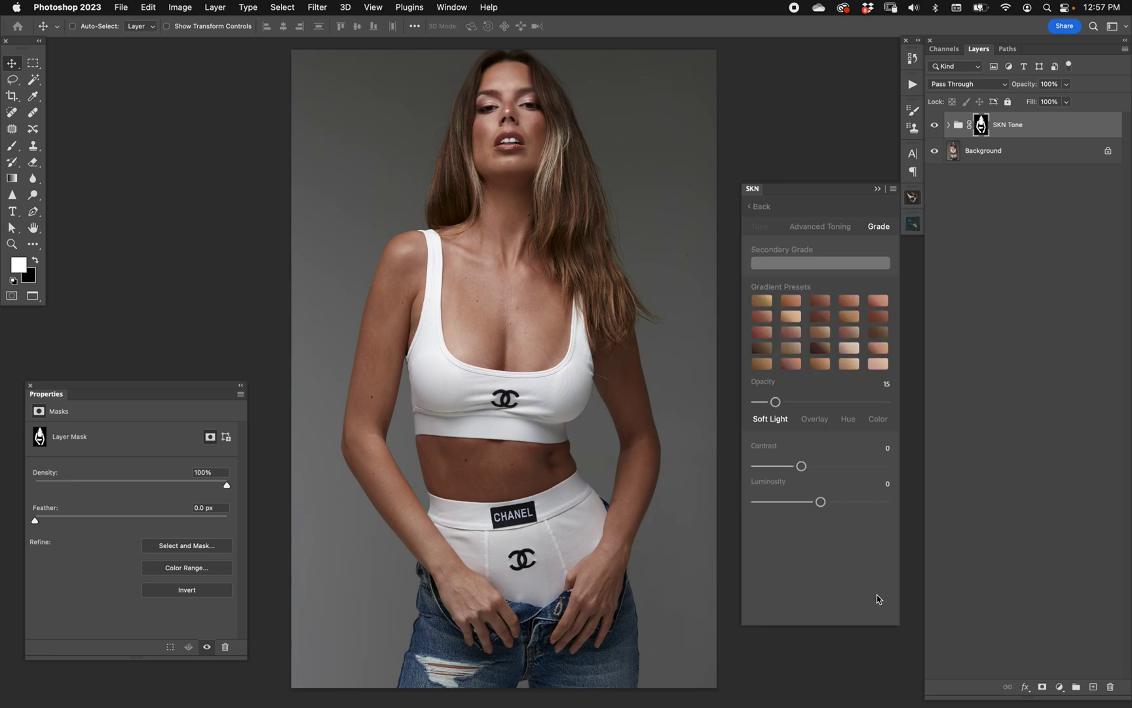
left_click(760, 226)
double_click(772, 333)
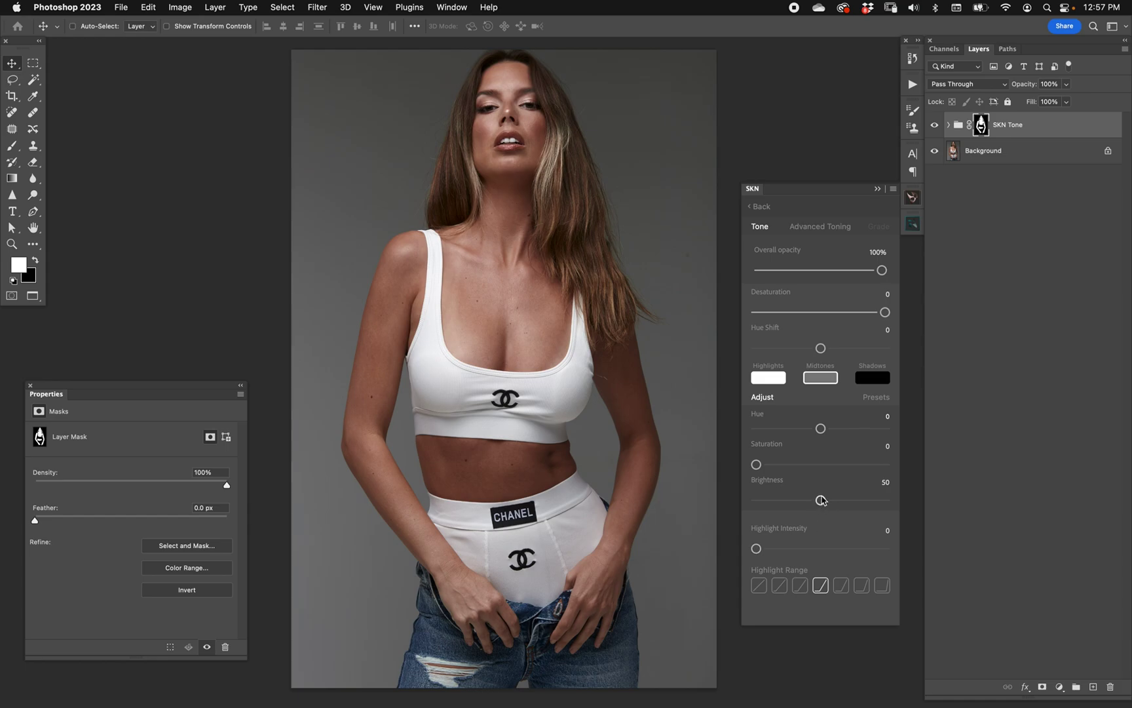
Step: Set the midtone sliders to Brightness 42, Saturation 2 and Hue 6
left_click_drag(821, 502, 797, 505)
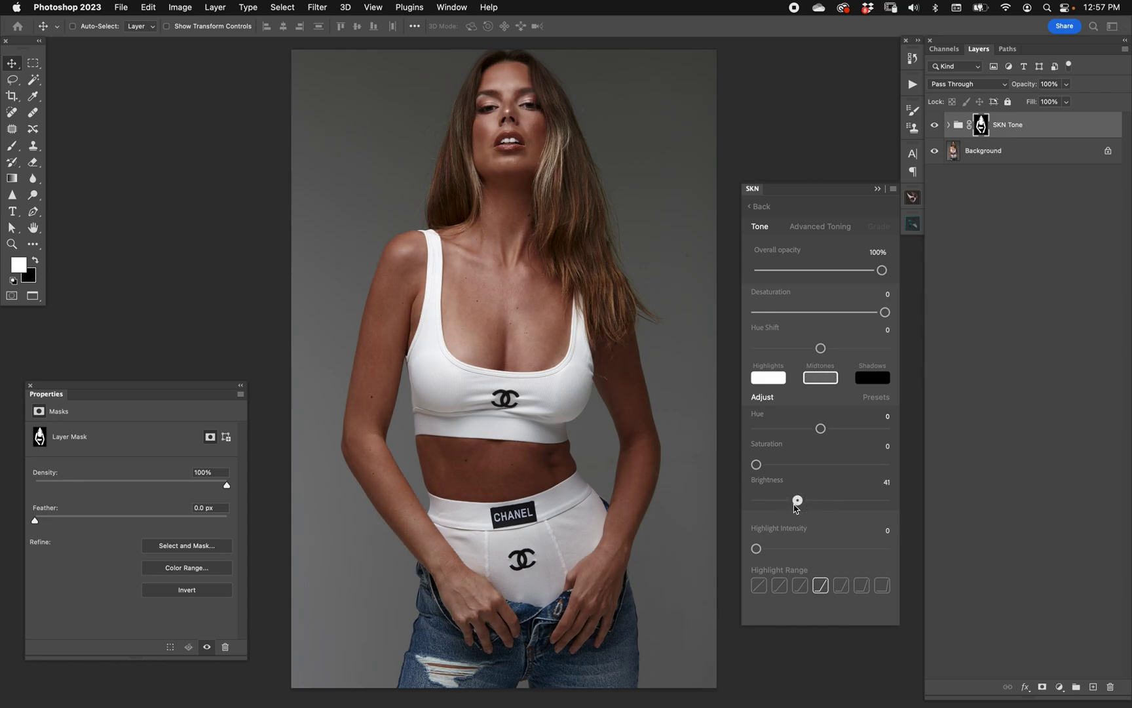
left_click_drag(756, 464, 759, 465)
left_click_drag(819, 430, 827, 429)
left_click_drag(797, 500, 800, 499)
Step: Compare the SKN Tone group on and off, then save the current tones as a Tri-Range preset
left_click(937, 127)
left_click(937, 126)
left_click(890, 399)
left_click(802, 448)
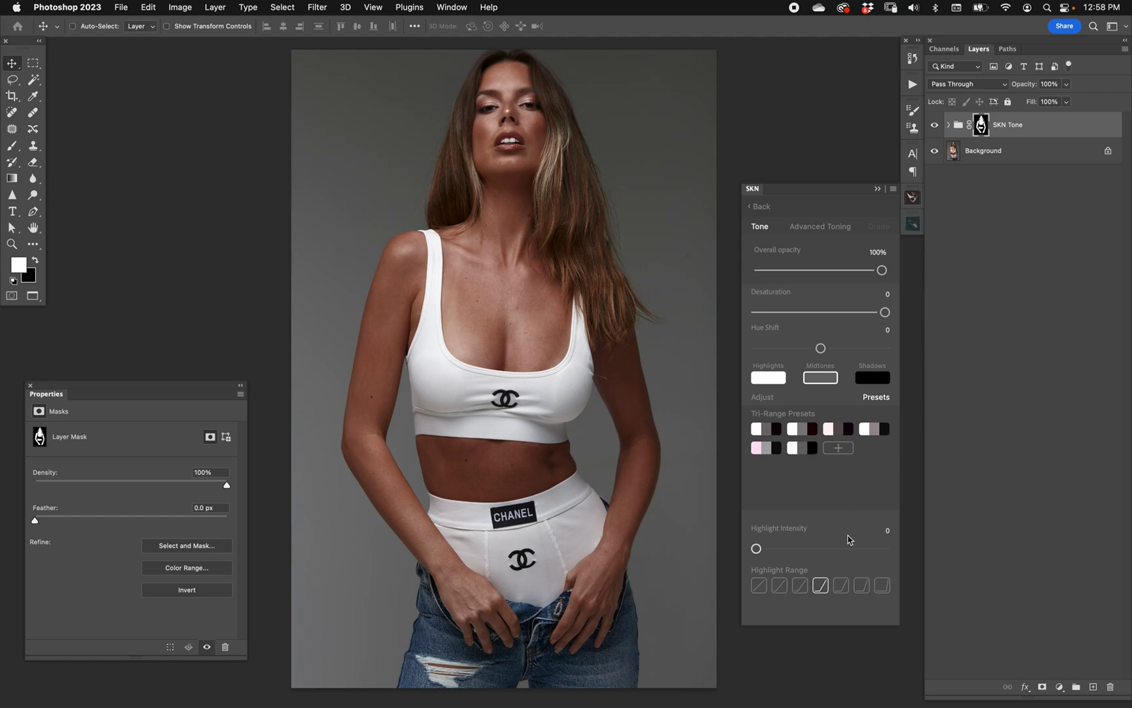
Step: Try several Tri-Range presets, ending on the pink-highlight one
left_click(805, 428)
left_click(829, 430)
left_click(768, 426)
left_click(762, 448)
left_click(877, 430)
left_click(805, 450)
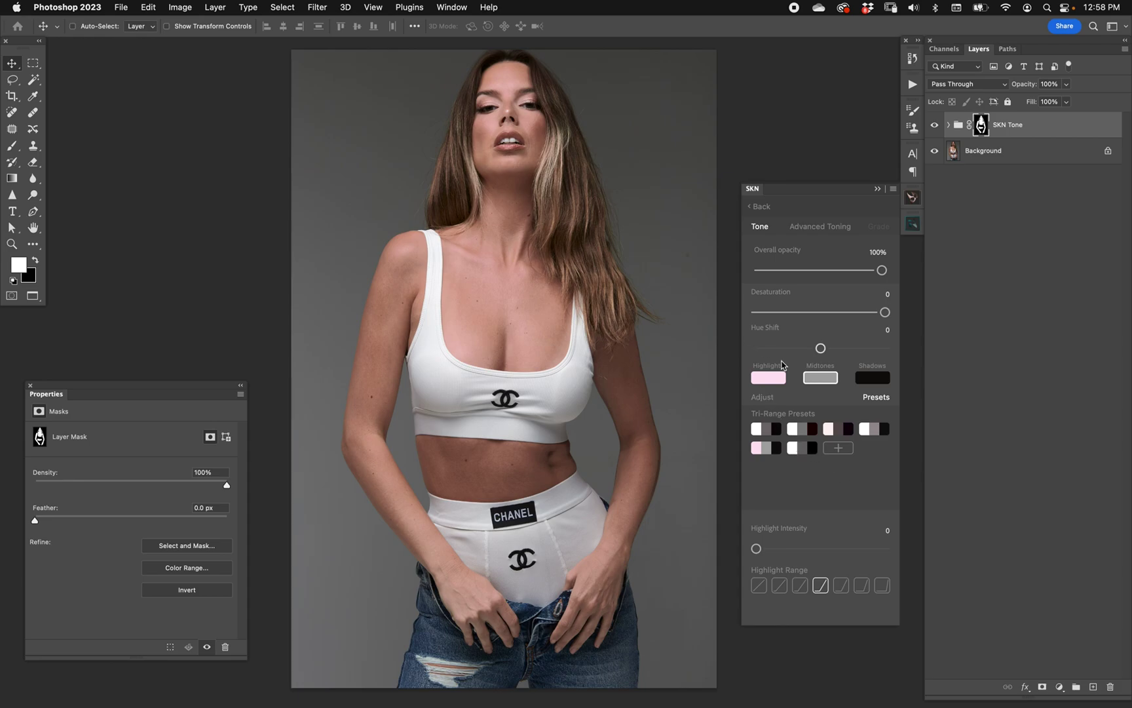
Step: Delete the first Tri-Range preset from the list
right_click(765, 429)
left_click(773, 429)
right_click(762, 429)
left_click(773, 431)
right_click(800, 431)
left_click(810, 431)
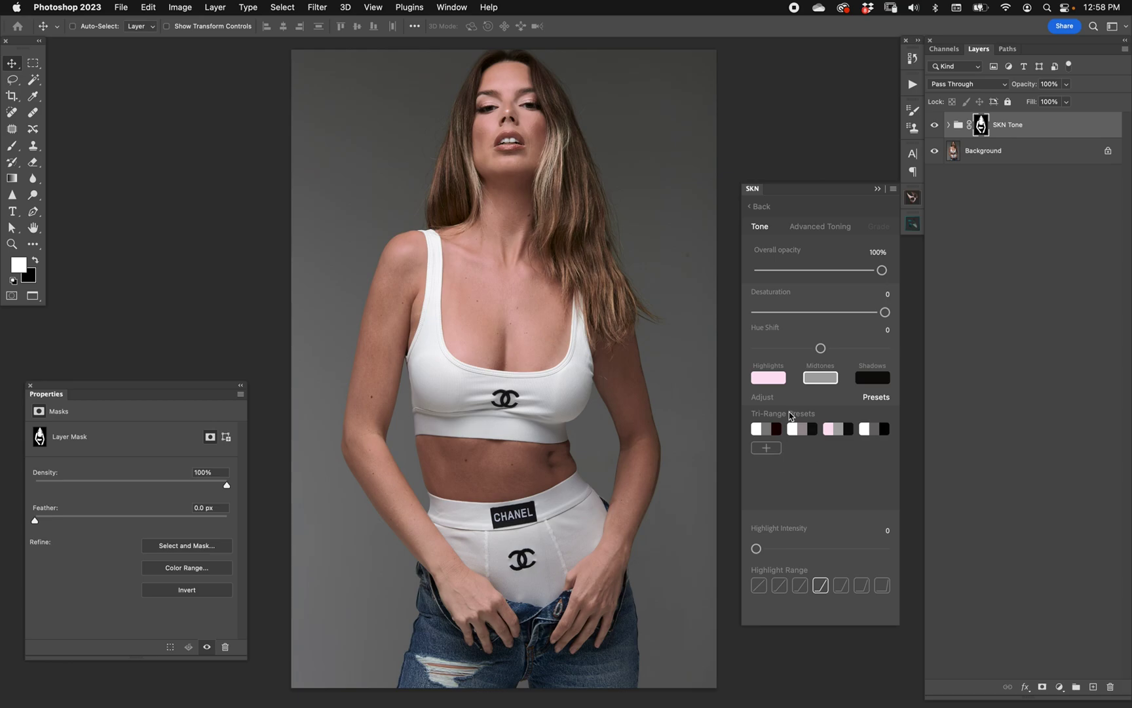
Step: Display the Grade settings: no secondary grade, Soft Light at 15 opacity, Contrast and Luminosity 0
left_click(771, 401)
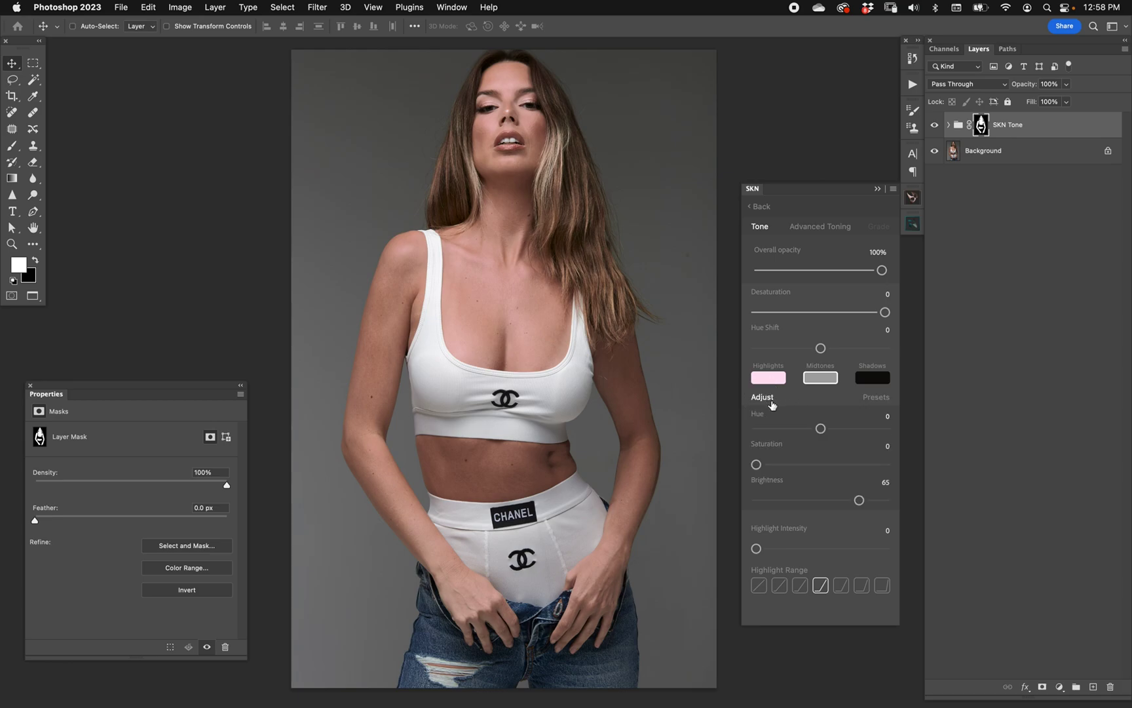
left_click(876, 397)
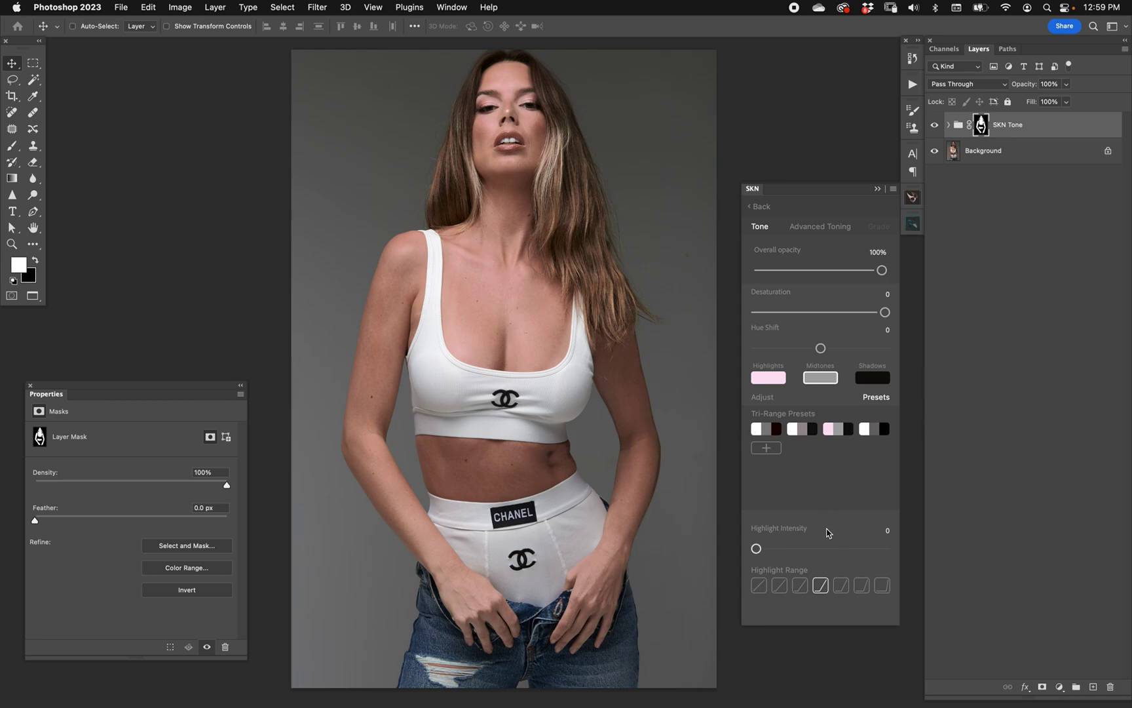
left_click(764, 399)
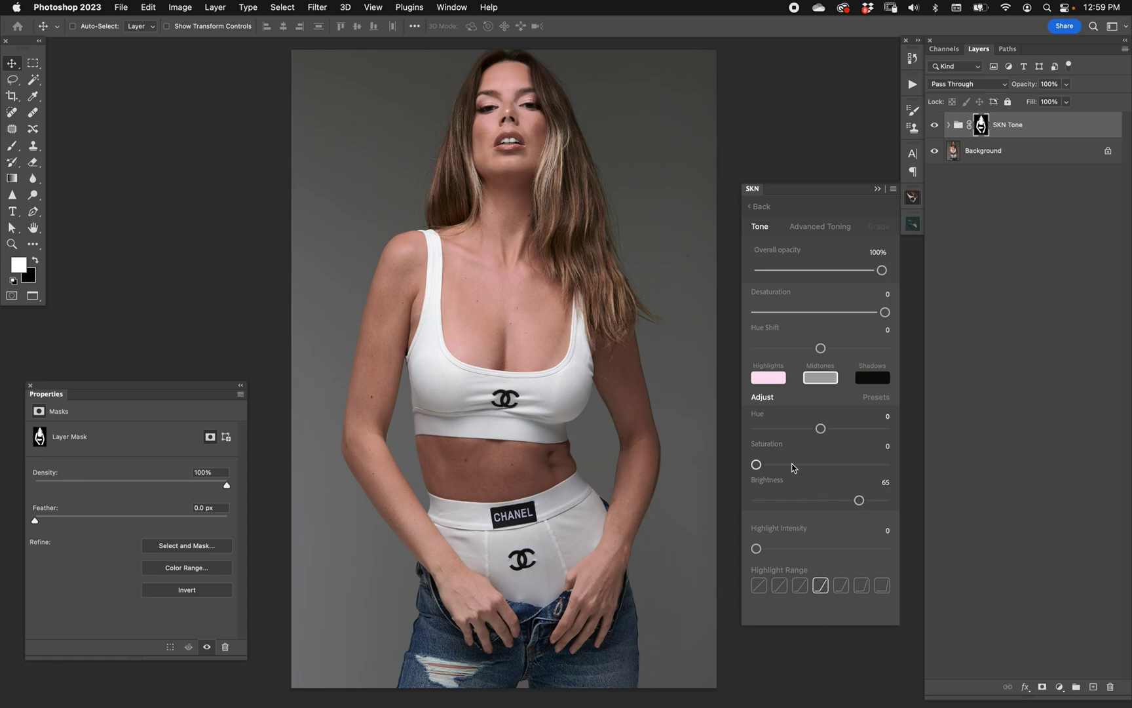
left_click(879, 226)
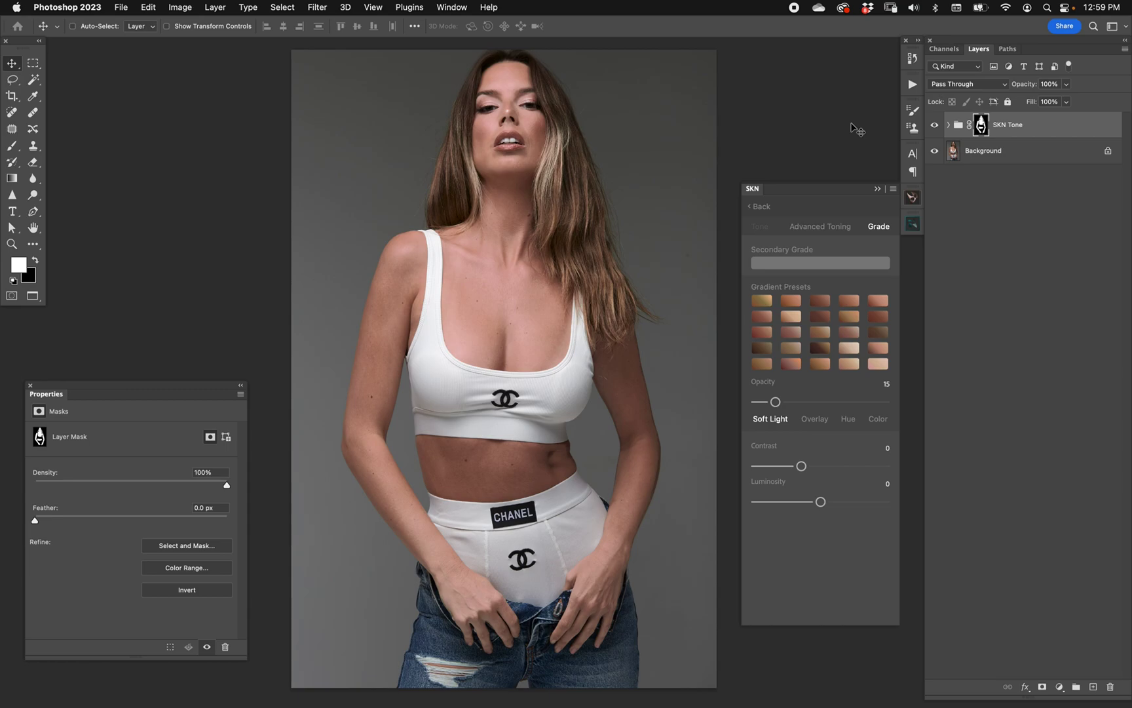
Step: Reset the SKN Tone values back to neutral
left_click(761, 228)
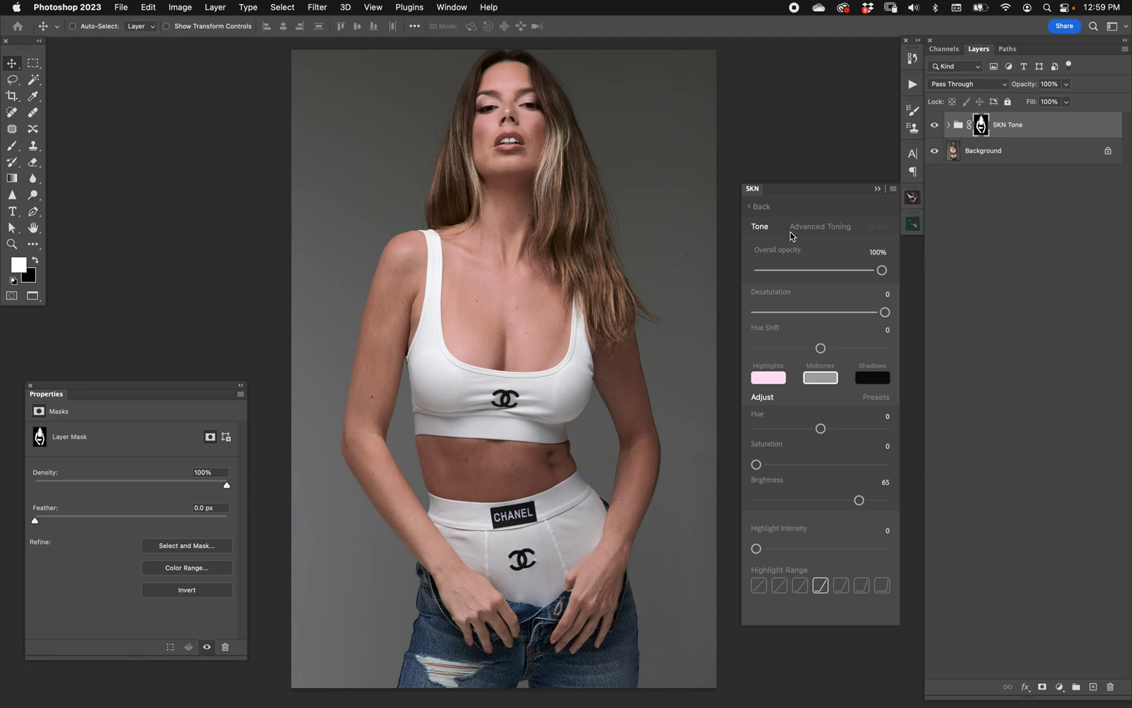
left_click(813, 370)
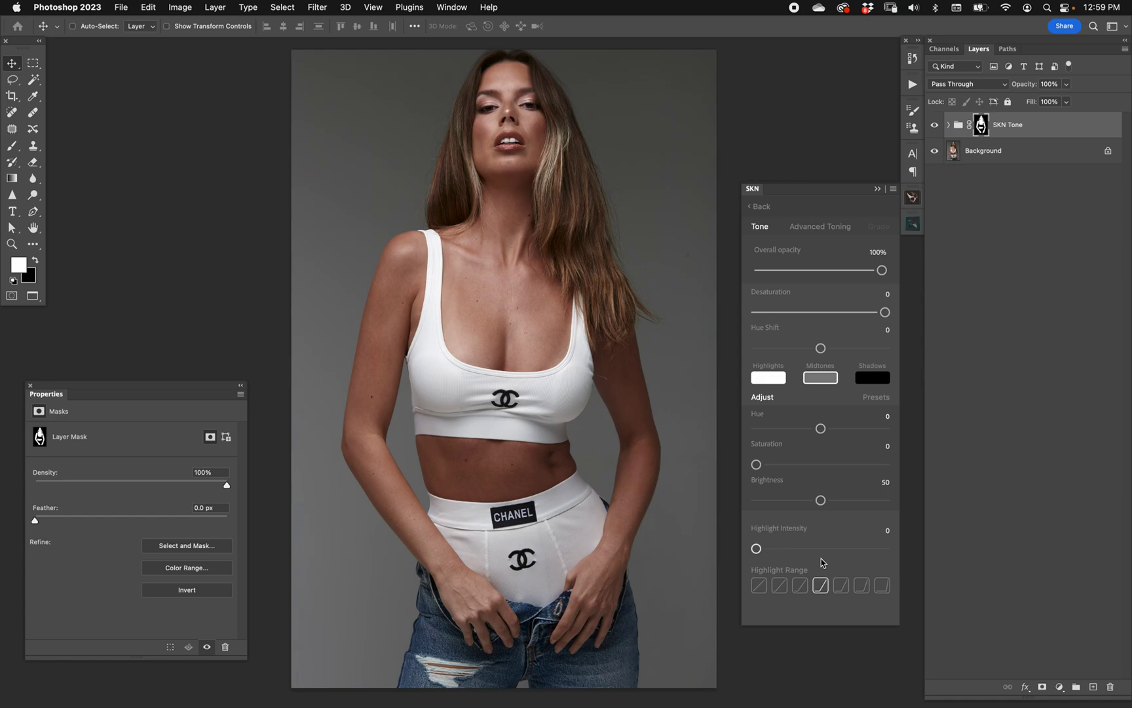
left_click(879, 227)
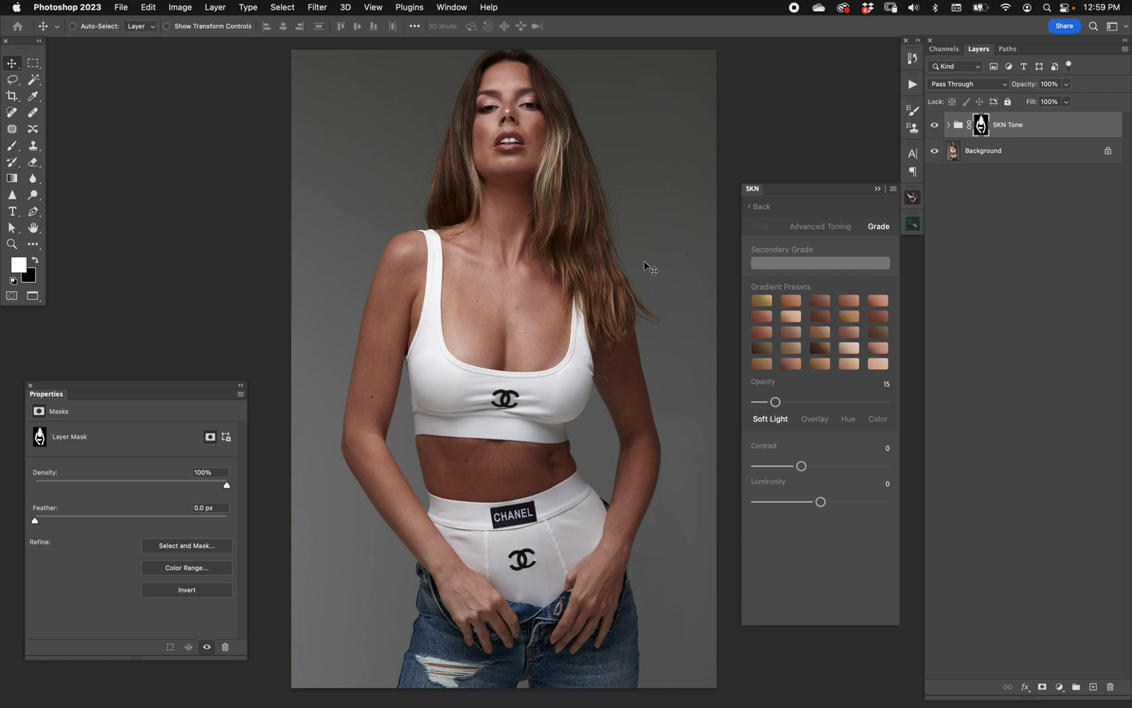
Step: Apply a light skin gradient grade, trying Overlay and Hue, settling on Soft Light at opacity 20
left_click(849, 347)
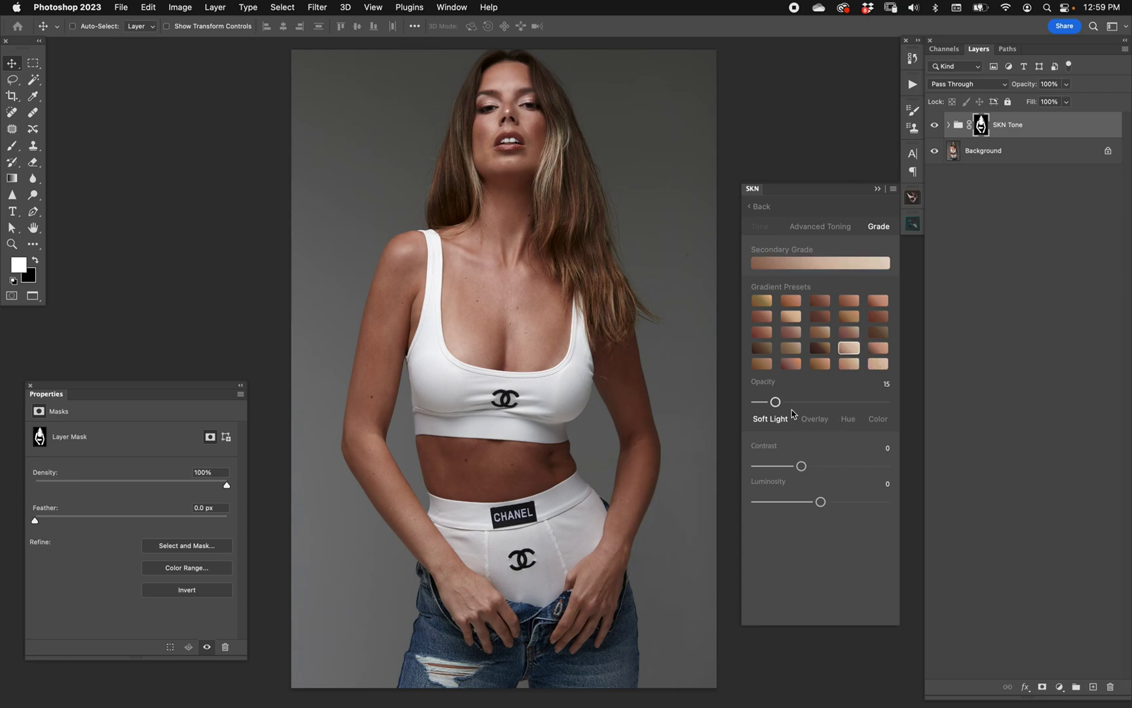
left_click_drag(776, 401, 790, 402)
left_click(815, 419)
left_click(845, 419)
left_click(771, 419)
left_click_drag(789, 401, 782, 402)
left_click(759, 227)
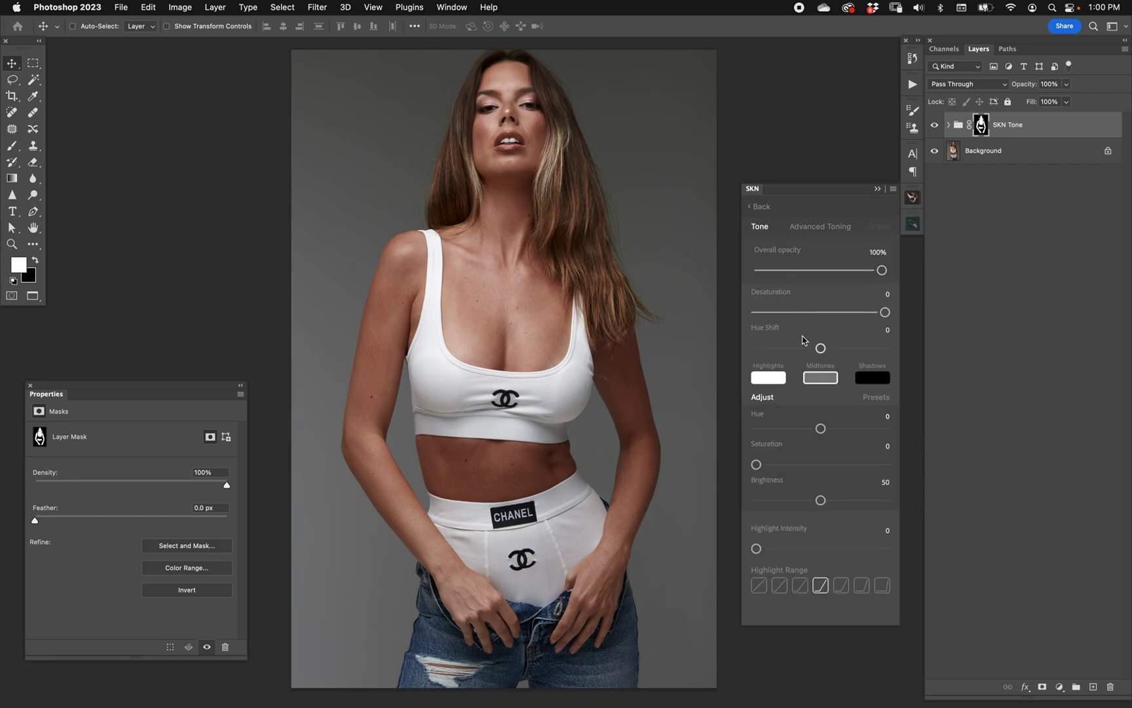
Step: Clear the light skin gradient grade and go back to the six-preset Tone list
left_click(878, 226)
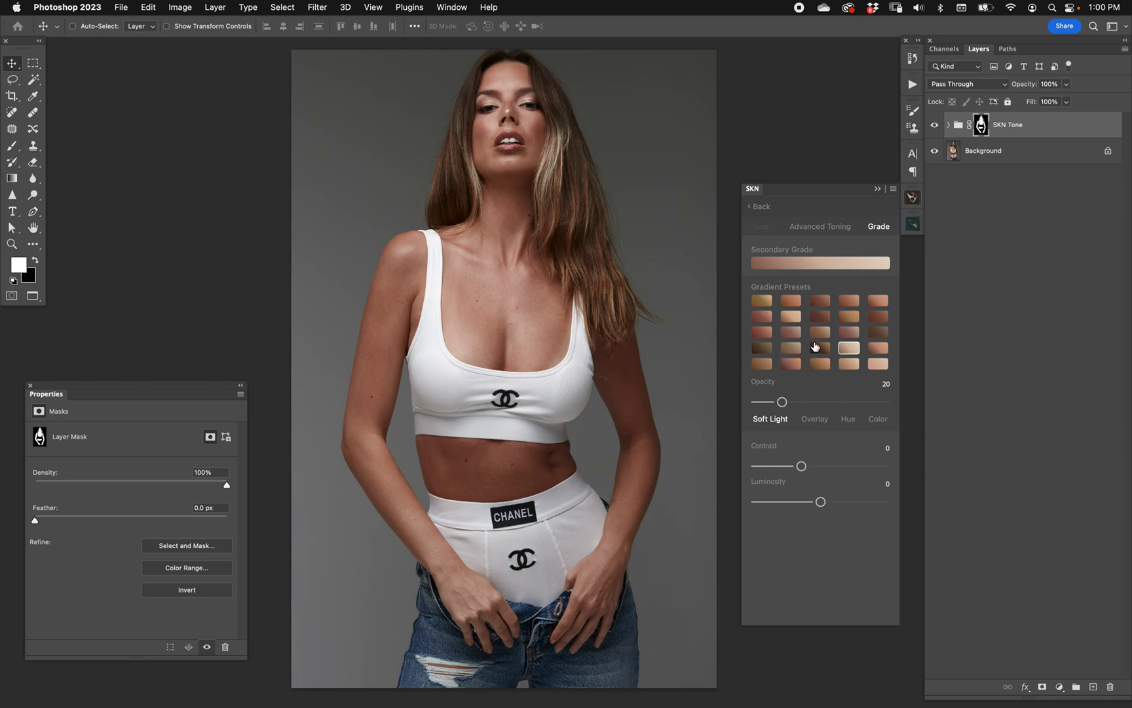
left_click(784, 292)
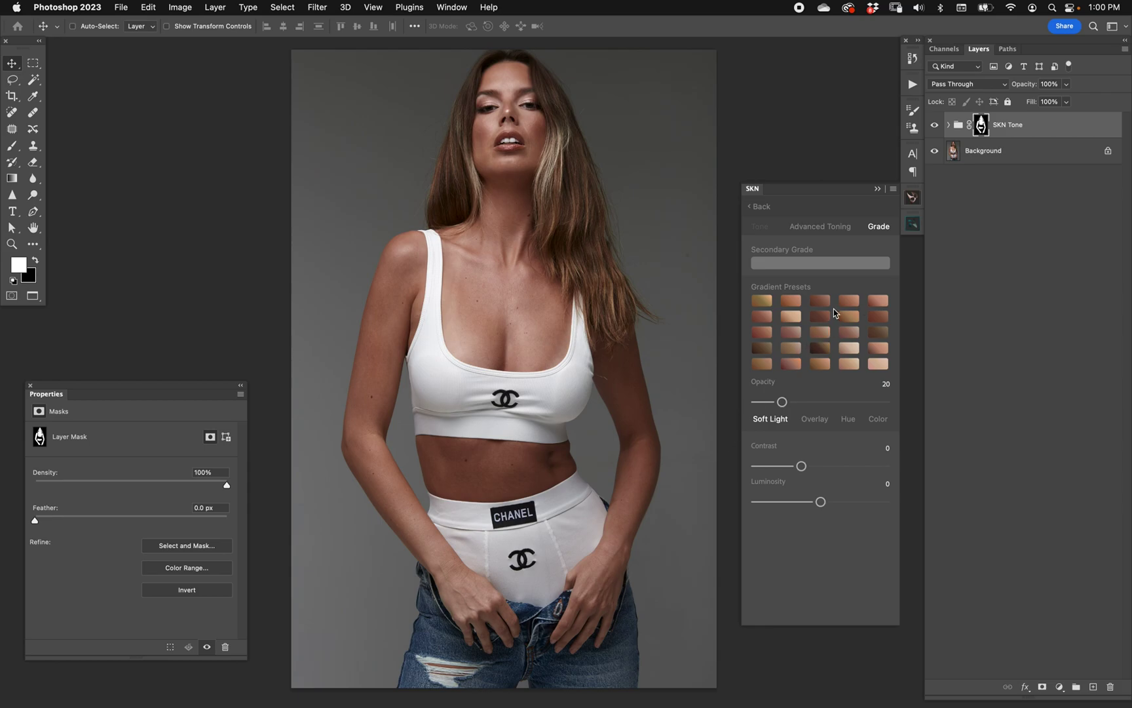
left_click(759, 226)
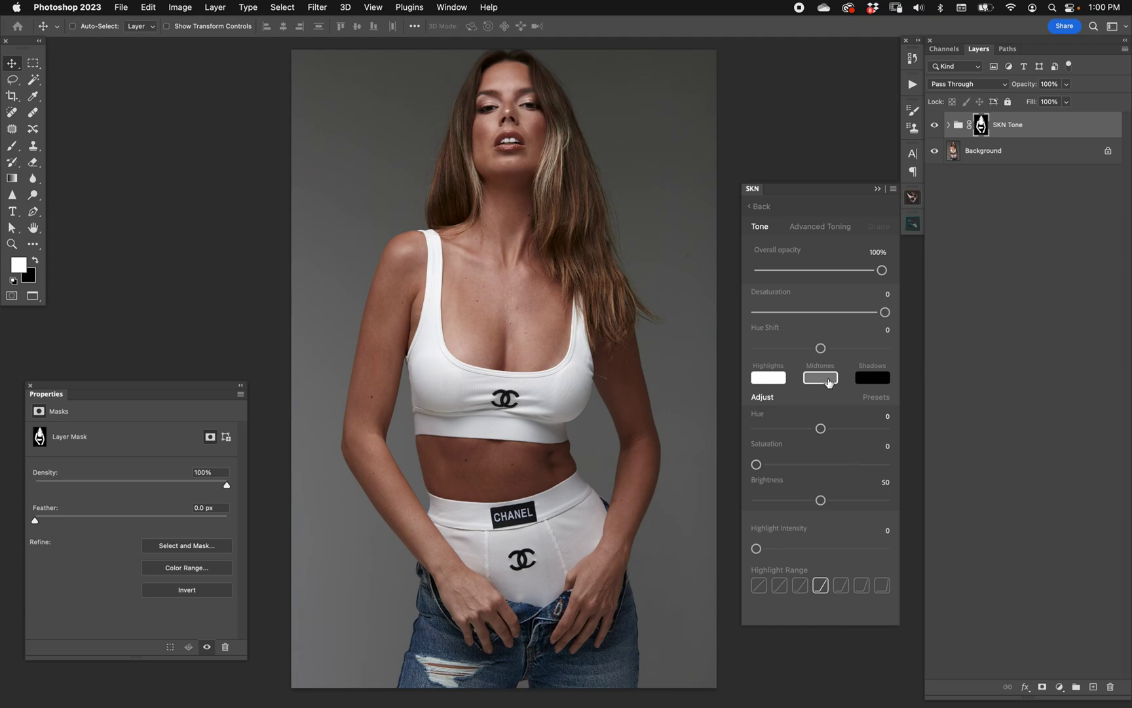
left_click(880, 228)
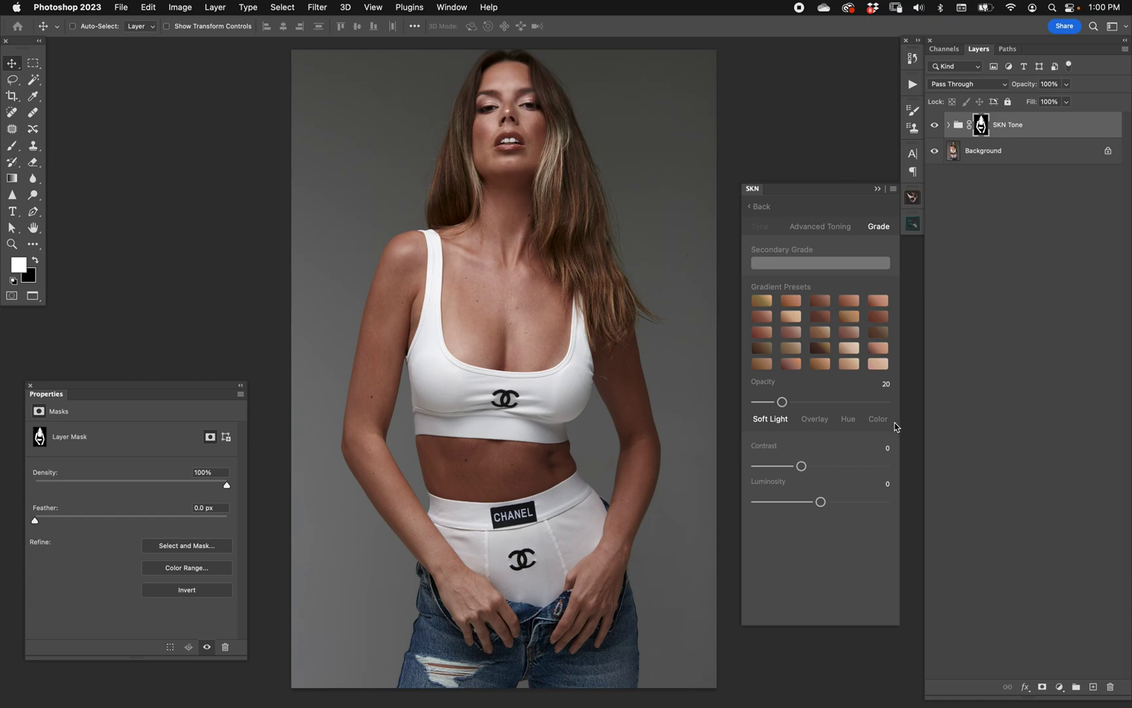
left_click(761, 228)
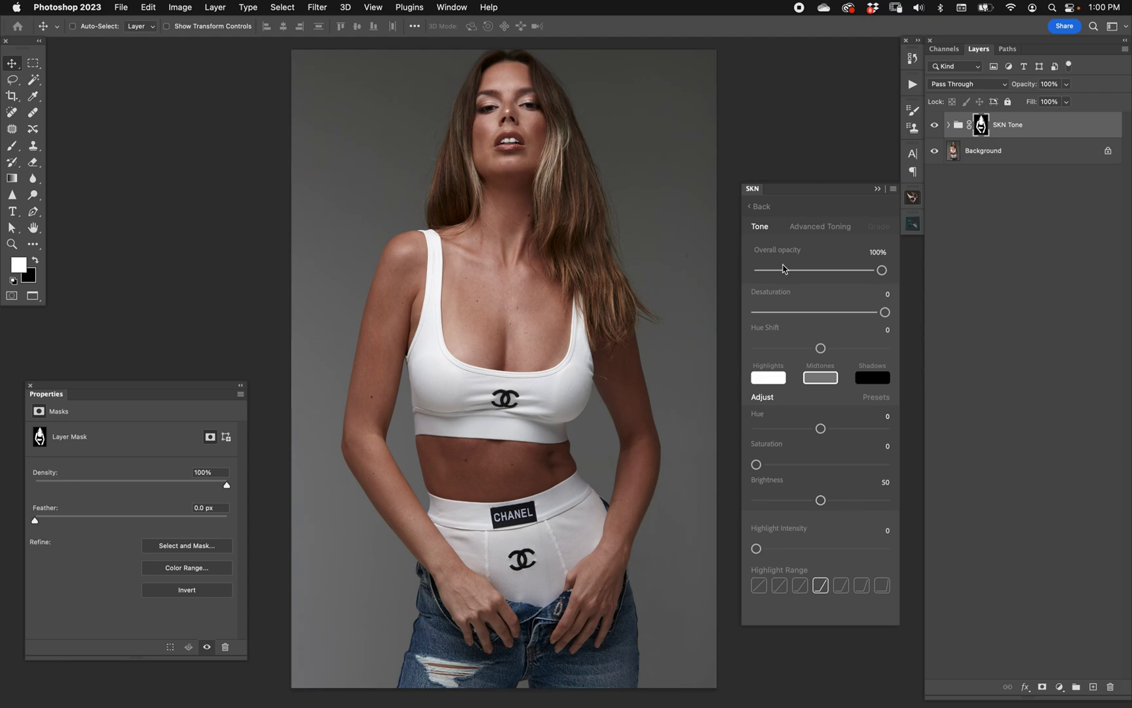
left_click(759, 207)
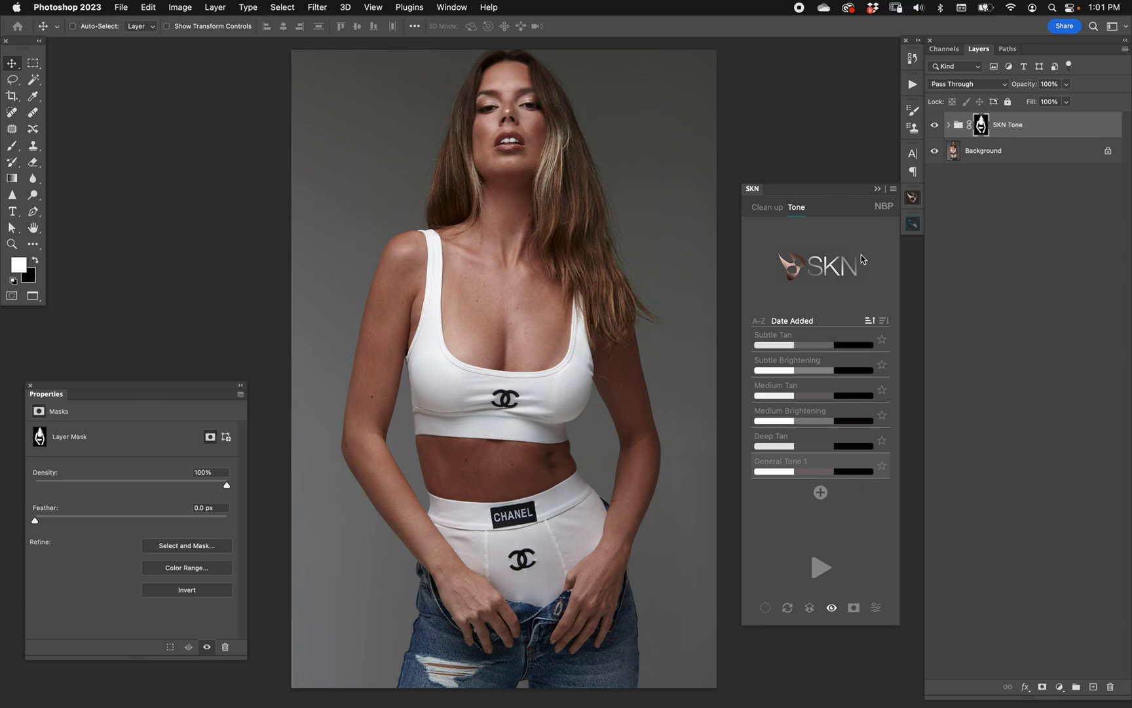
Step: Delete all SKN presets, then reload the five defaults, Subtle Tan through Deep Tan
left_click(894, 189)
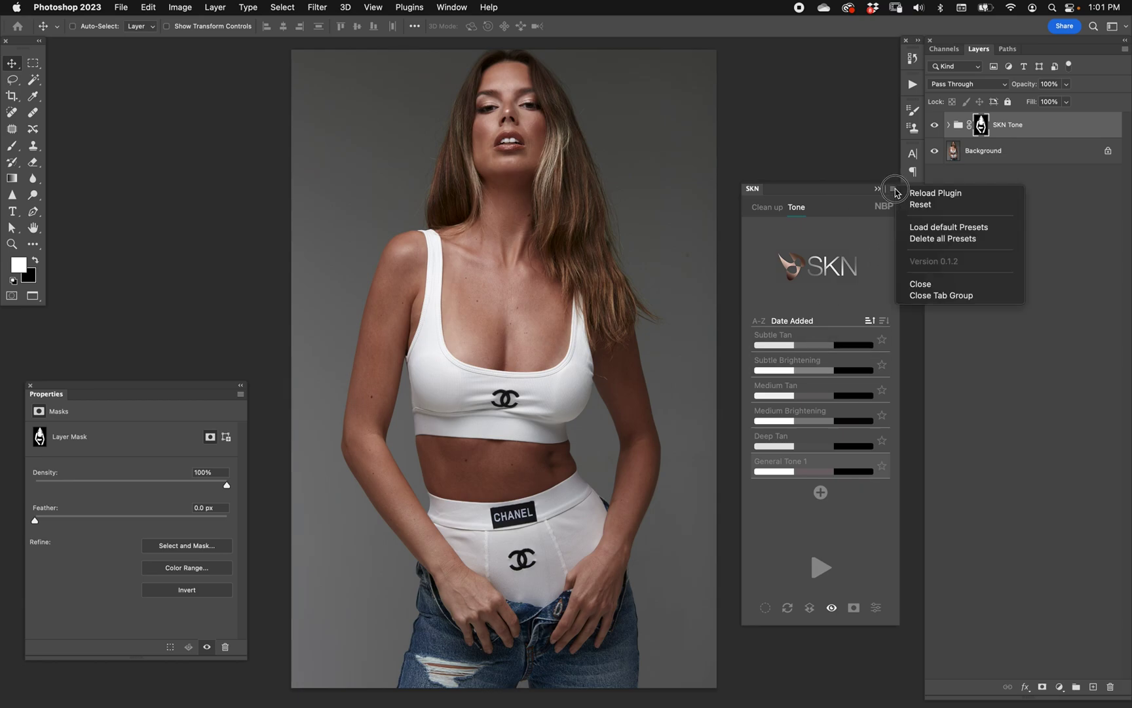
left_click(943, 238)
left_click(619, 300)
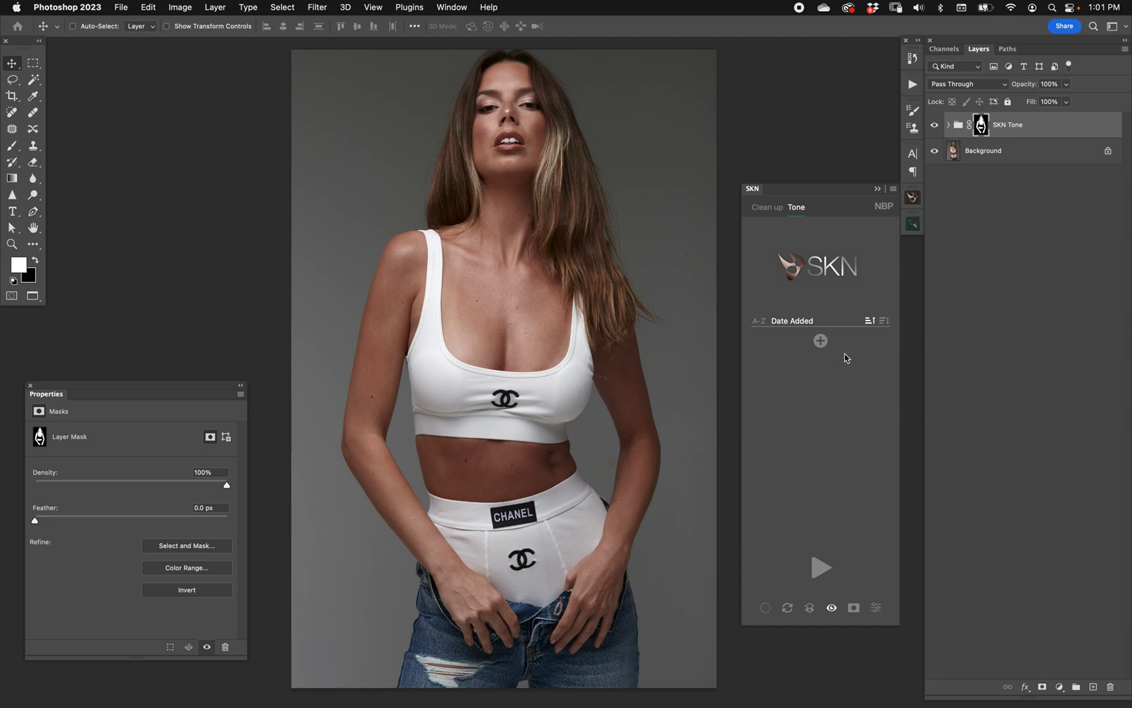
left_click(895, 190)
left_click(939, 229)
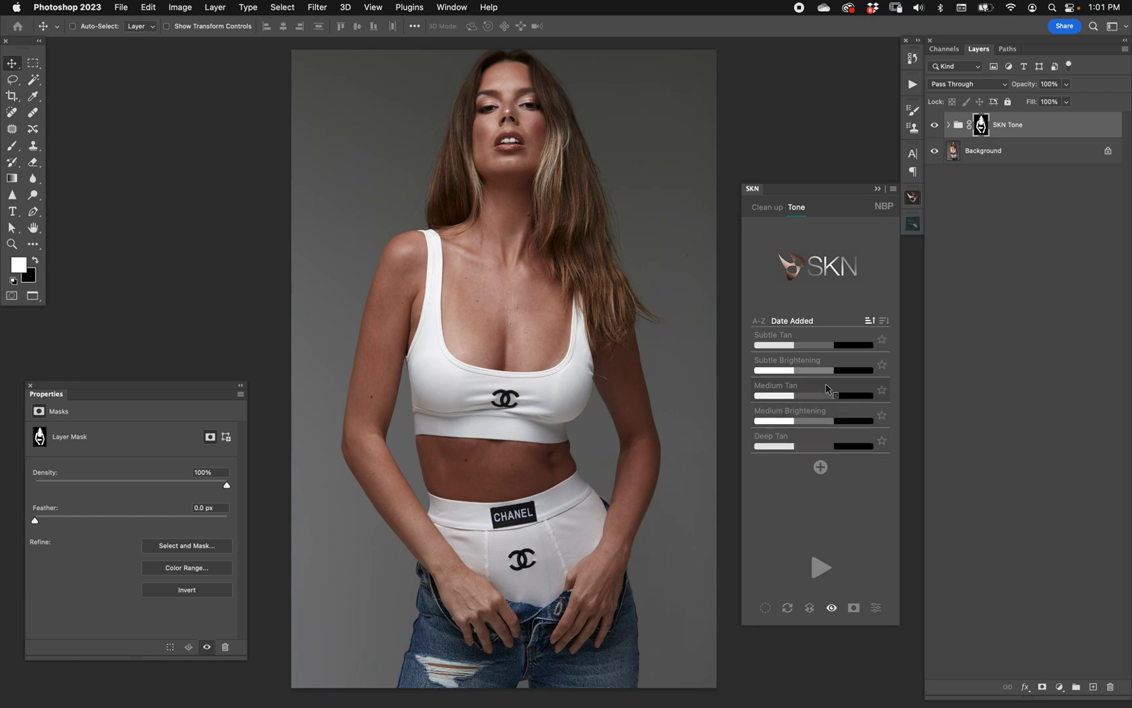
Step: Delete the Subtle Brightening preset from its settings view and confirm the prompt
left_click(816, 362)
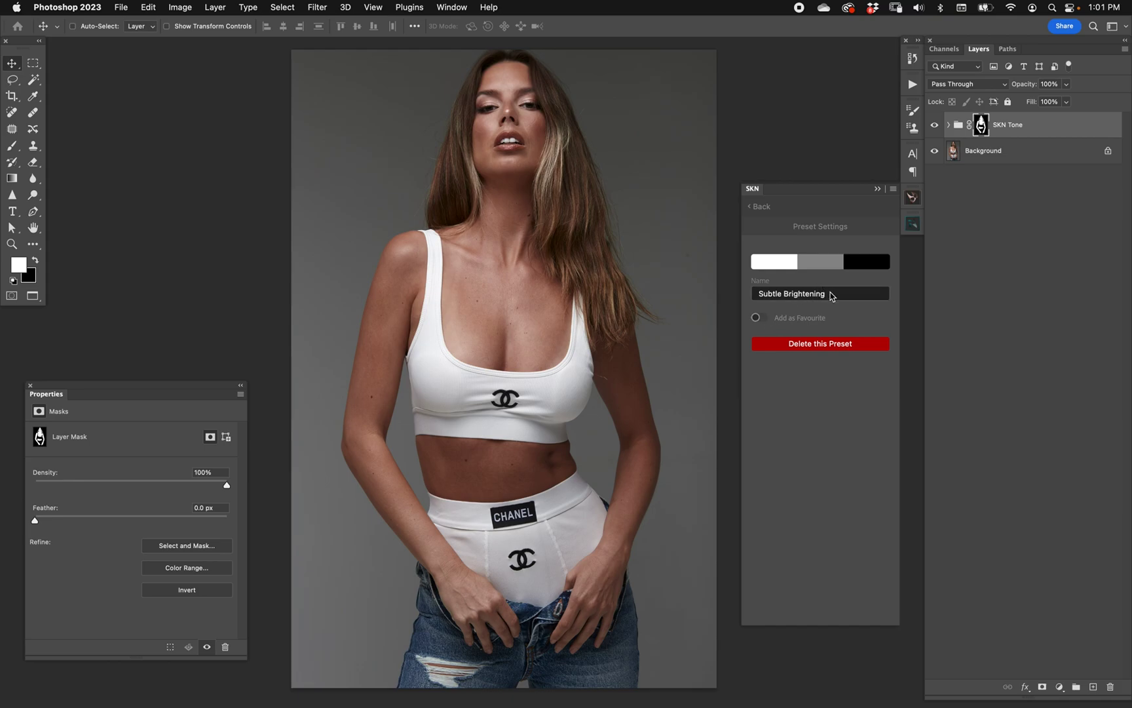
left_click_drag(831, 296, 759, 304)
left_click(821, 343)
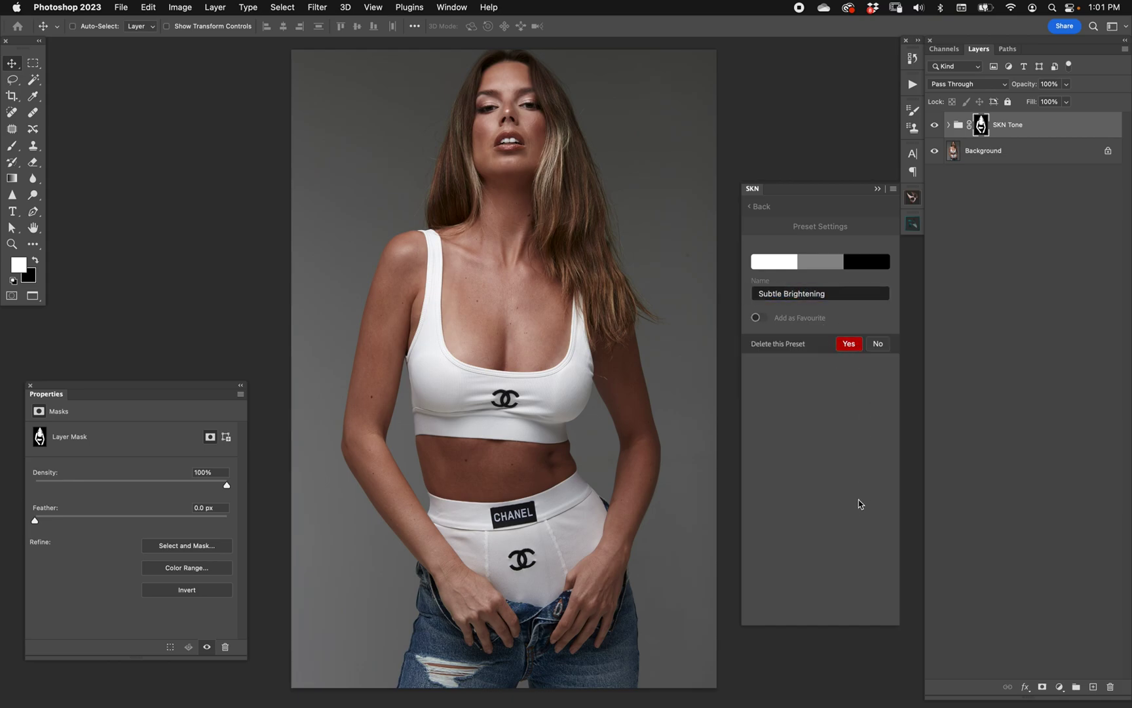
key("Return")
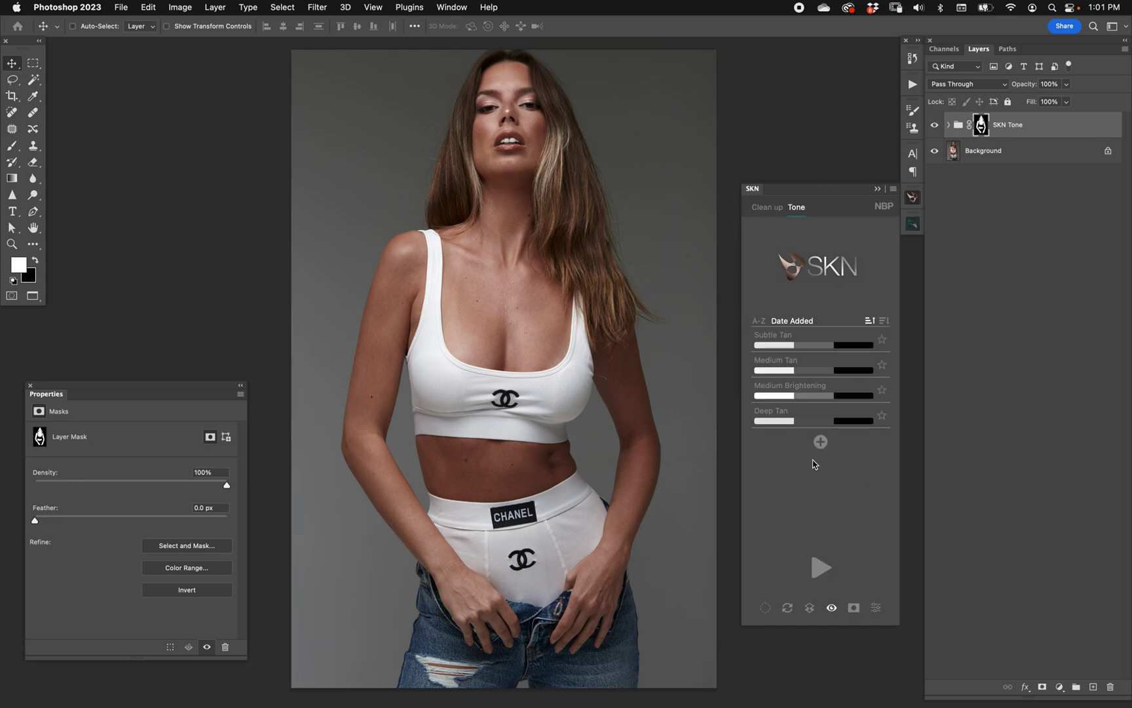